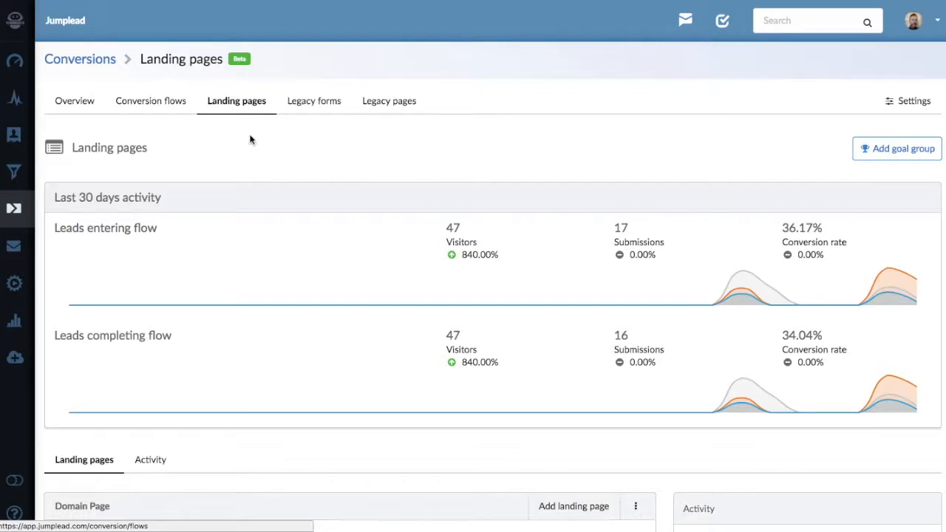
Review the landing pages overview, including the 30-day activity and the existing goal groups
{"action": "scroll", "coordinate": [288, 156], "scroll_direction": "down", "scroll_amount": 1}
{"action": "scroll", "coordinate": [287, 157], "scroll_direction": "down", "scroll_amount": 3}
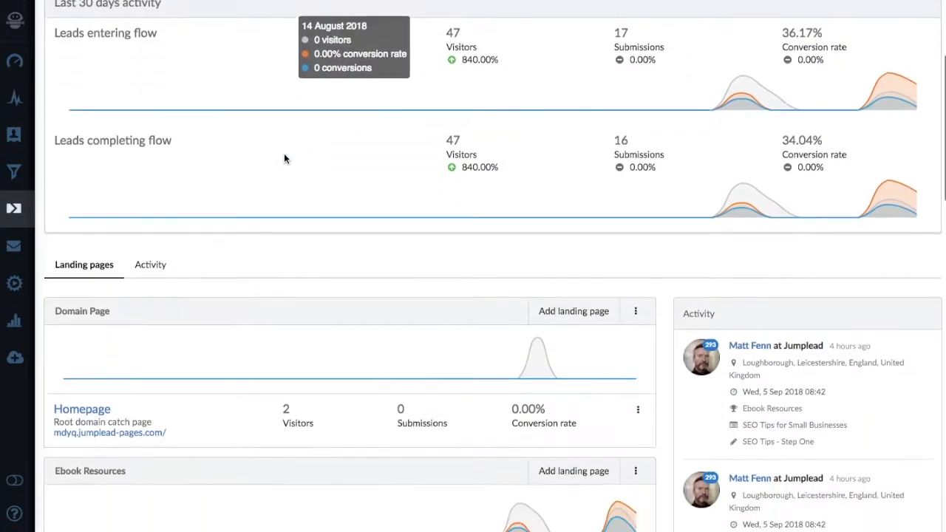
{"action": "scroll", "coordinate": [271, 242], "scroll_direction": "down", "scroll_amount": 1}
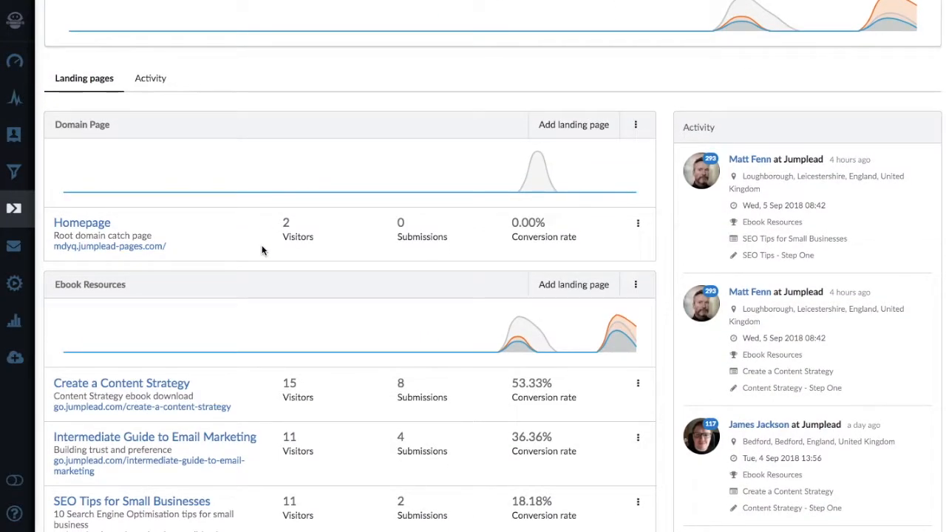
{"action": "scroll", "coordinate": [261, 250], "scroll_direction": "up", "scroll_amount": 5}
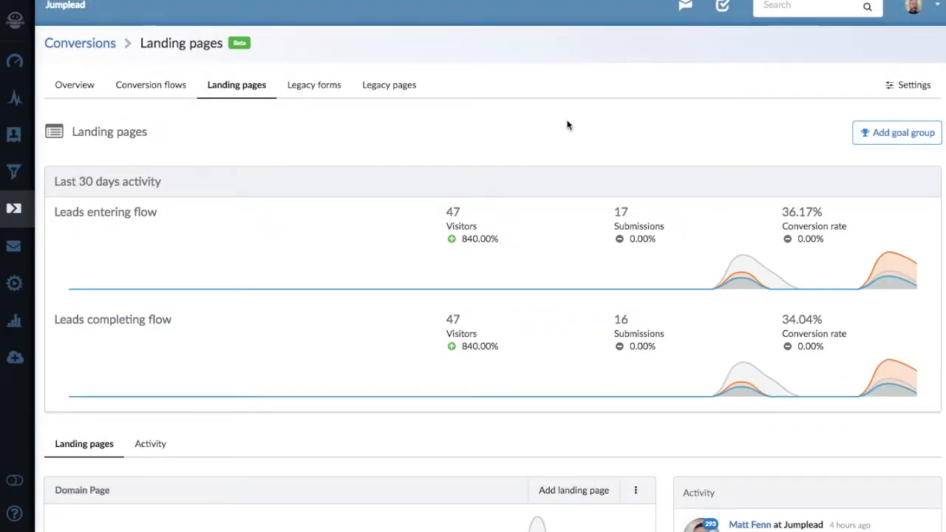
{"action": "scroll", "coordinate": [567, 125], "scroll_direction": "up", "scroll_amount": 1}
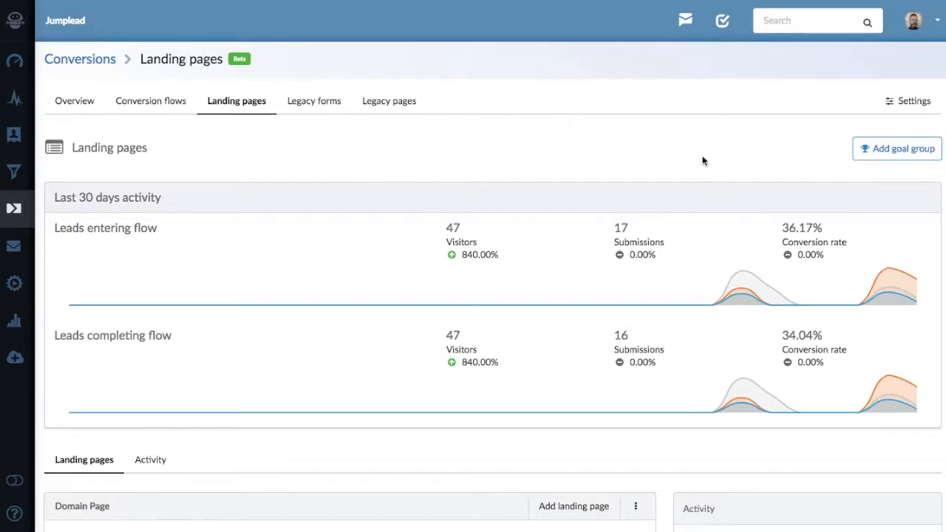
Add a goal group named "Demo Goal" with the description "Demo campaign"
{"action": "left_click", "coordinate": [879, 152]}
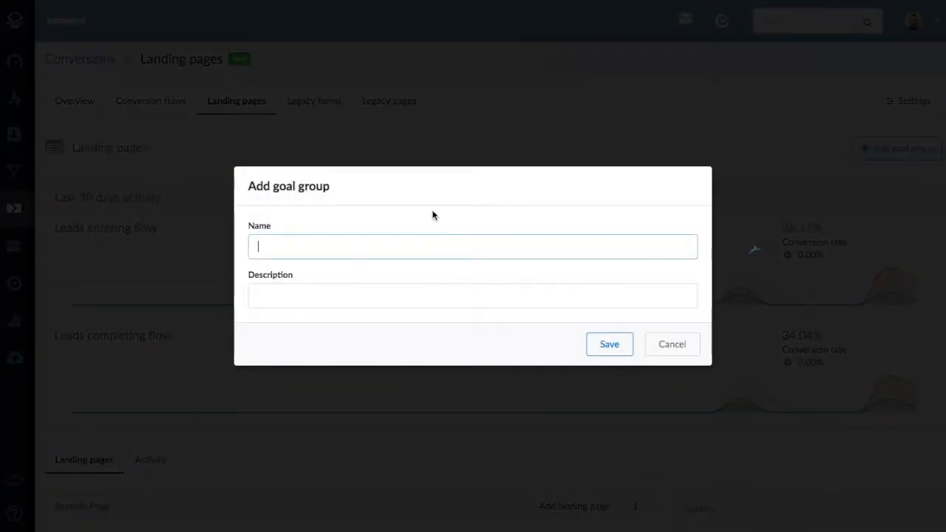
{"action": "type", "text": "Demo"}
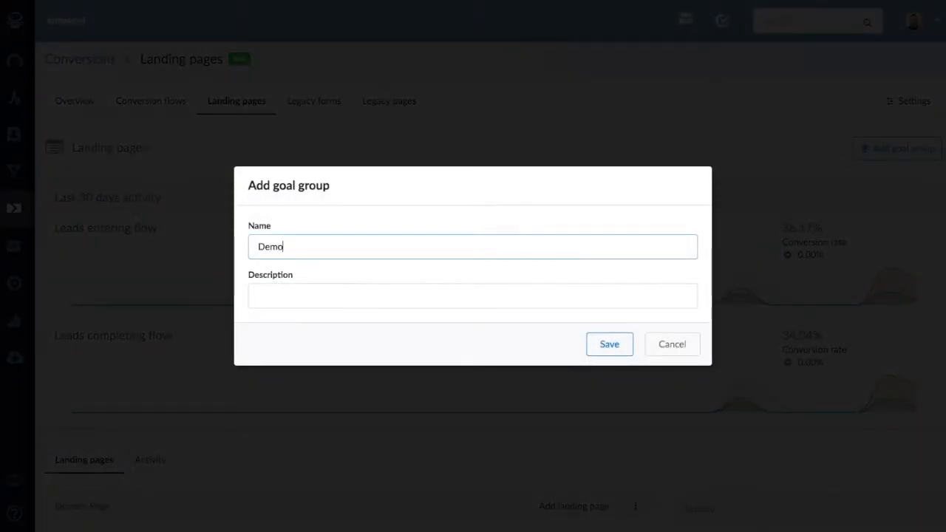
{"action": "type", "text": " Goal"}
{"action": "key", "text": "Tab"}
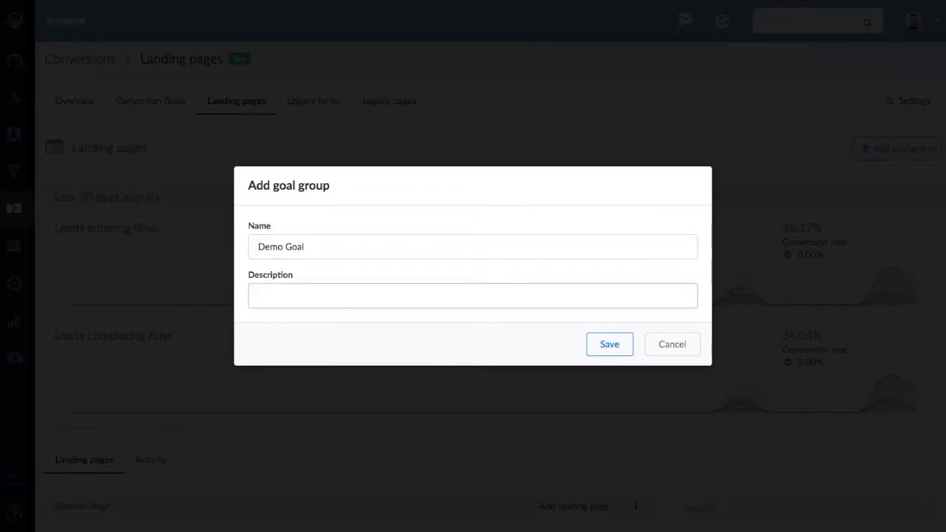
{"action": "type", "text": "Demo campaign"}
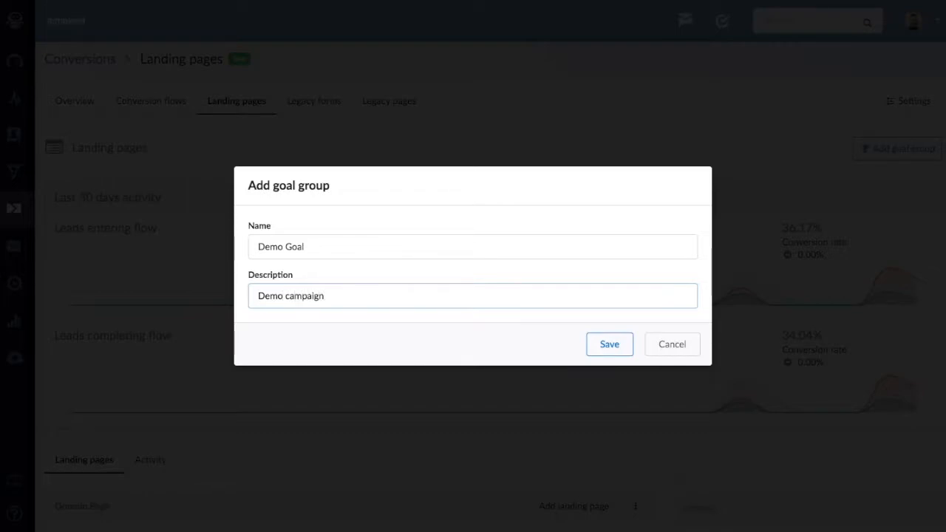
{"action": "left_click", "coordinate": [604, 343]}
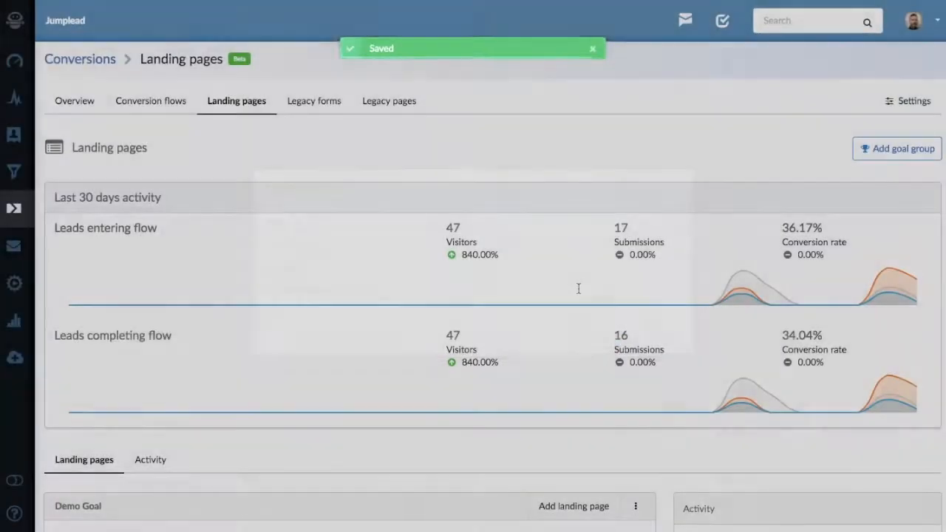
Add a landing page "My page" to the Demo Goal group, with description "First page" and domain mdyq.jumplead-pages.com
{"action": "scroll", "coordinate": [620, 140], "scroll_direction": "down", "scroll_amount": 4}
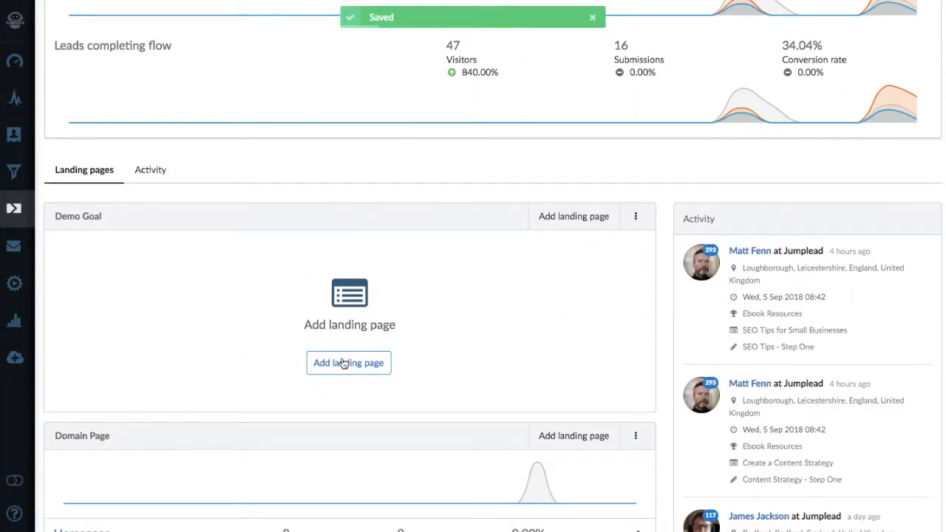
{"action": "left_click", "coordinate": [340, 363]}
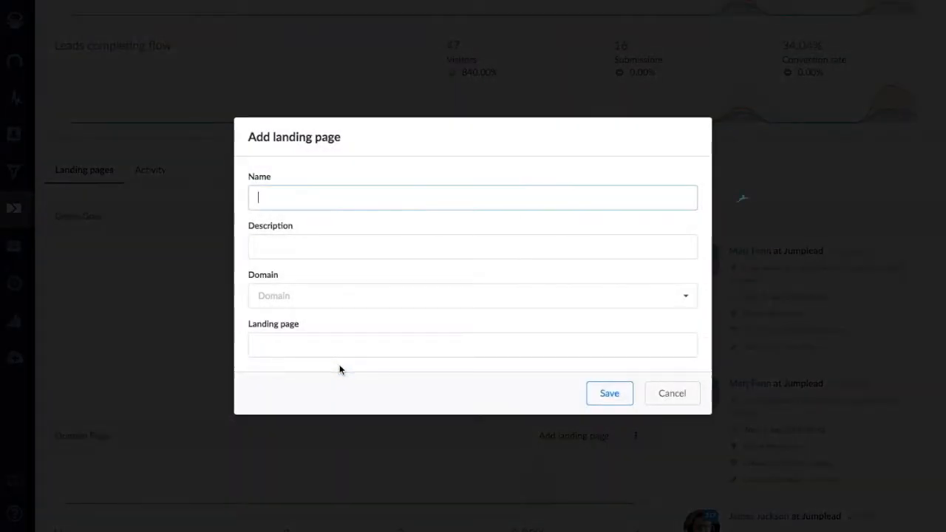
{"action": "type", "text": "My page"}
{"action": "left_click", "coordinate": [319, 246]}
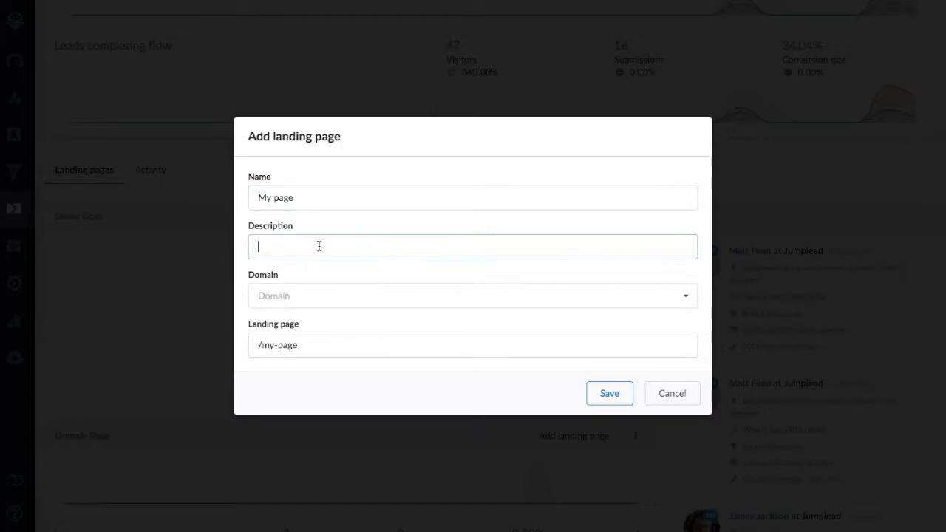
{"action": "type", "text": "First page"}
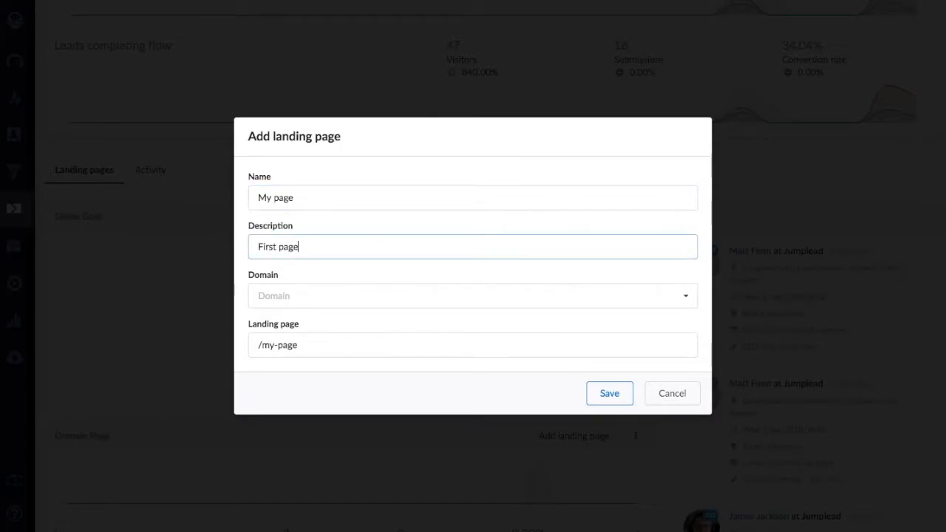
{"action": "left_click", "coordinate": [303, 300]}
{"action": "left_click", "coordinate": [302, 349]}
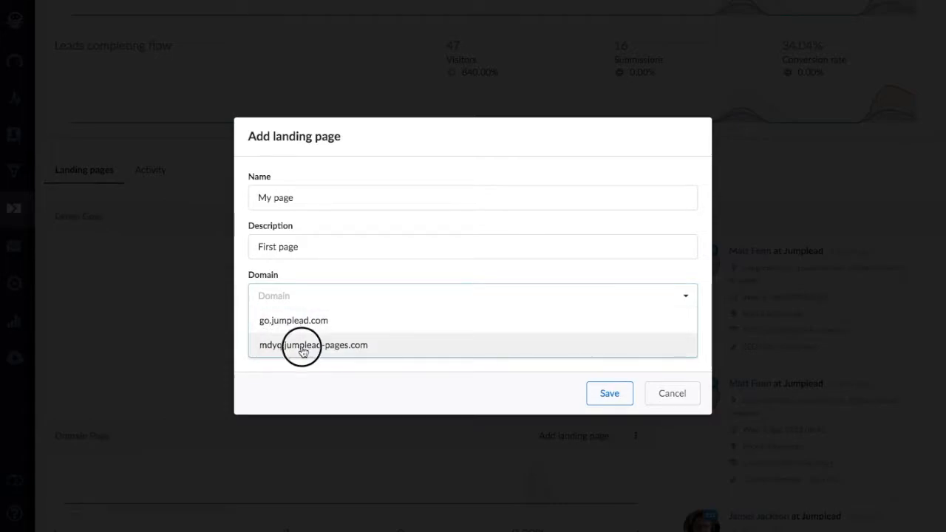
{"action": "left_click", "coordinate": [609, 396]}
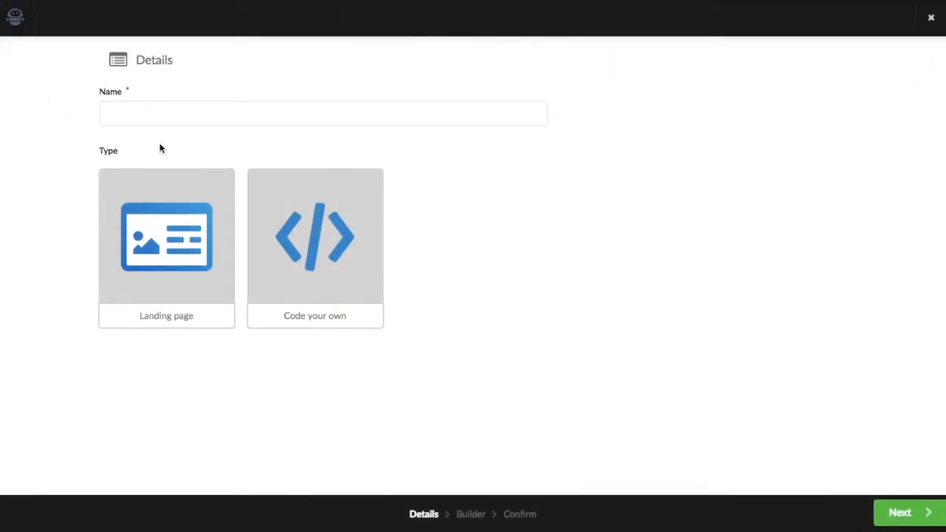
Name the page step "First page step", set its type to Landing page and proceed to the template choice
{"action": "left_click", "coordinate": [148, 110]}
{"action": "type", "text": "F"}
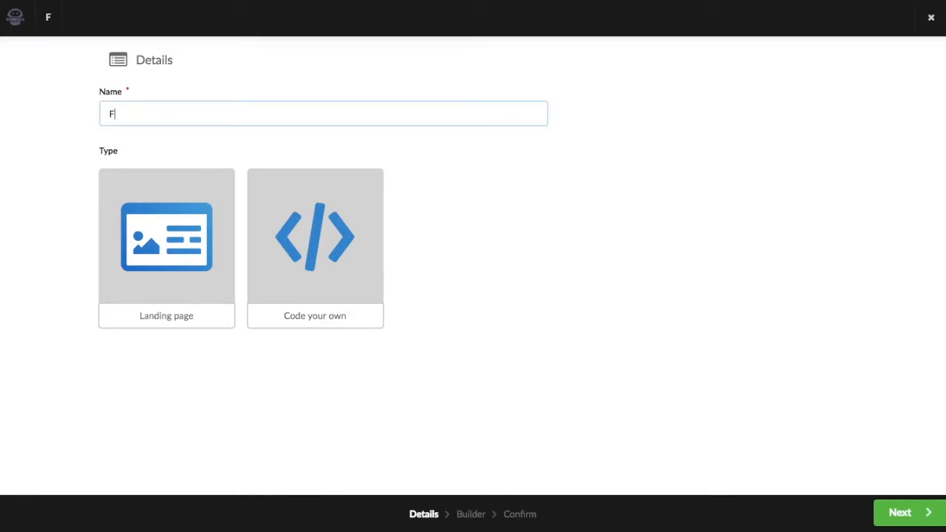
{"action": "type", "text": "irst page step"}
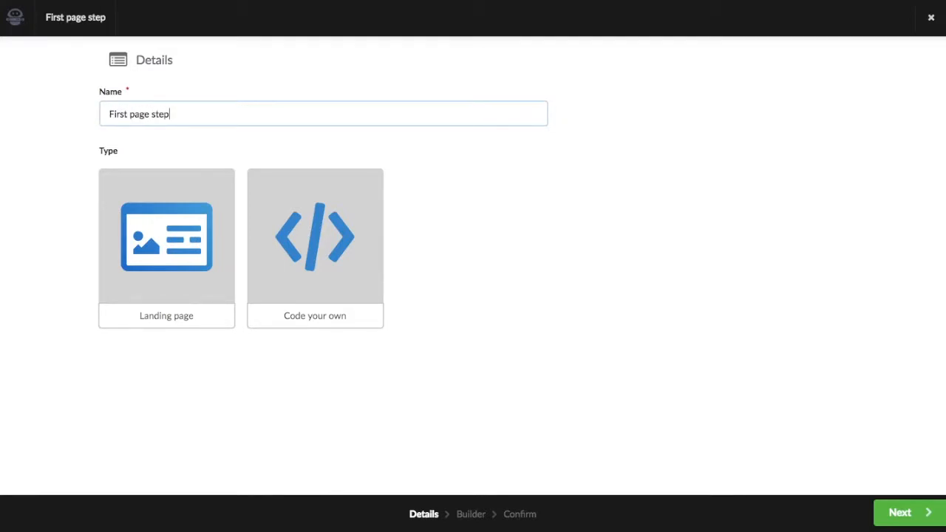
{"action": "left_click", "coordinate": [67, 228]}
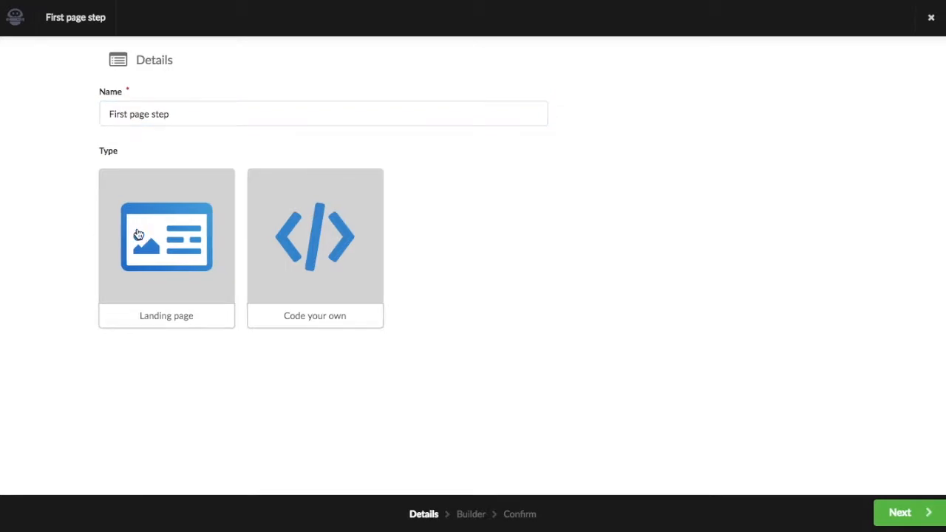
{"action": "left_click", "coordinate": [138, 234]}
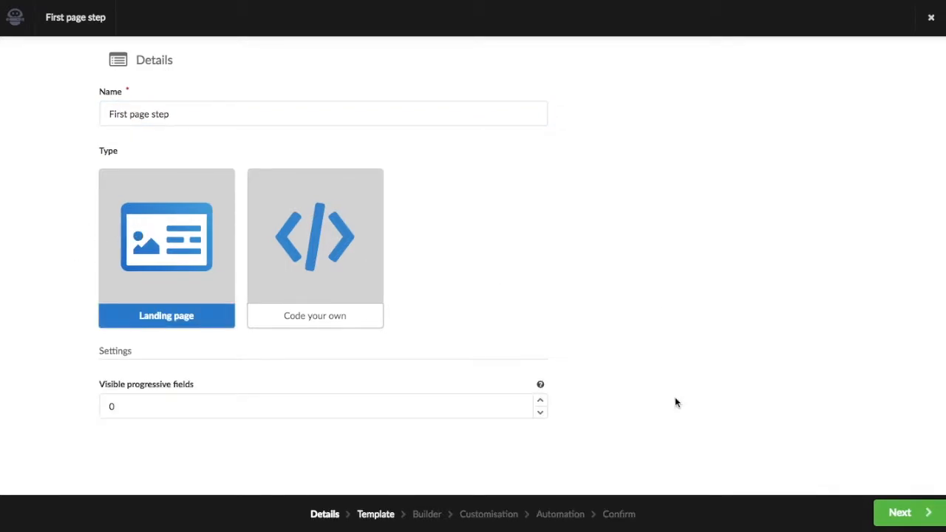
{"action": "mouse_move", "coordinate": [542, 388]}
{"action": "left_click", "coordinate": [907, 517]}
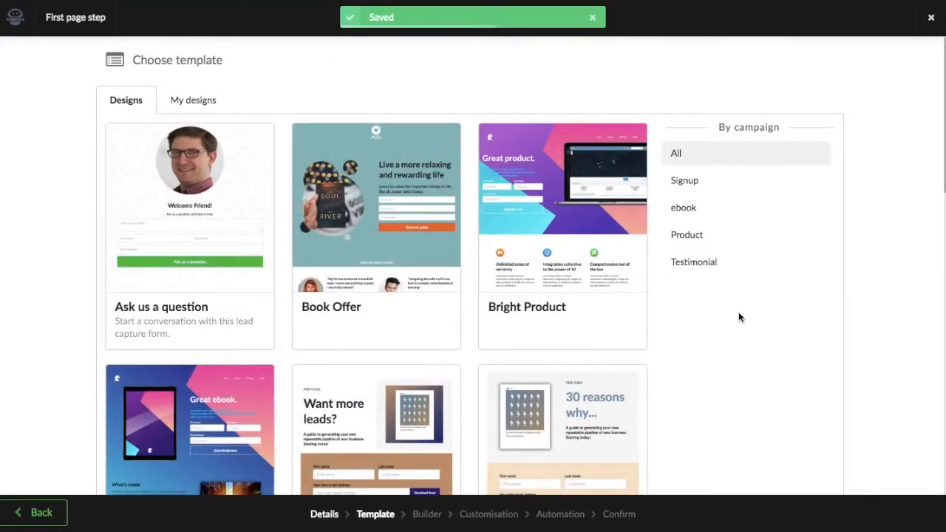
Browse the ready-made and own designs, and choose the Book Offer template for the page
{"action": "scroll", "coordinate": [691, 316], "scroll_direction": "down", "scroll_amount": 7}
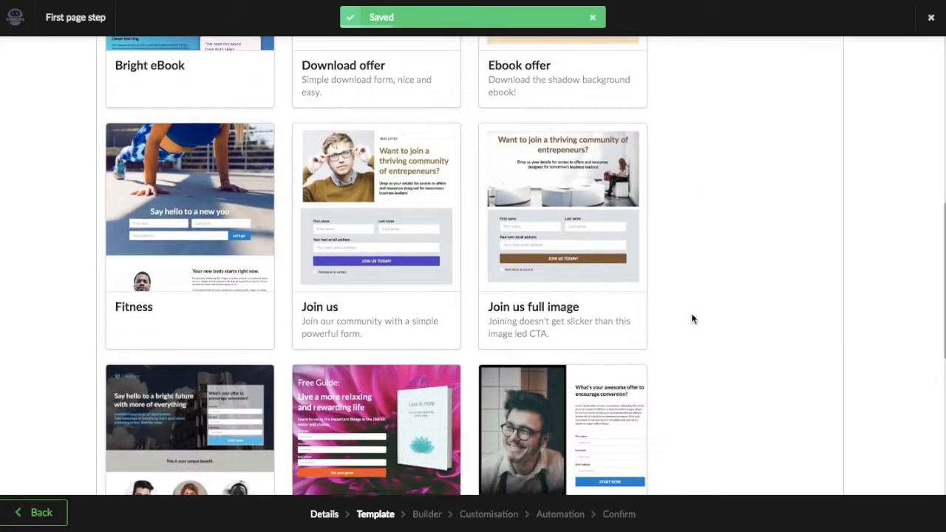
{"action": "scroll", "coordinate": [692, 318], "scroll_direction": "down", "scroll_amount": 2}
{"action": "scroll", "coordinate": [692, 318], "scroll_direction": "up", "scroll_amount": 8}
{"action": "scroll", "coordinate": [692, 318], "scroll_direction": "up", "scroll_amount": 1}
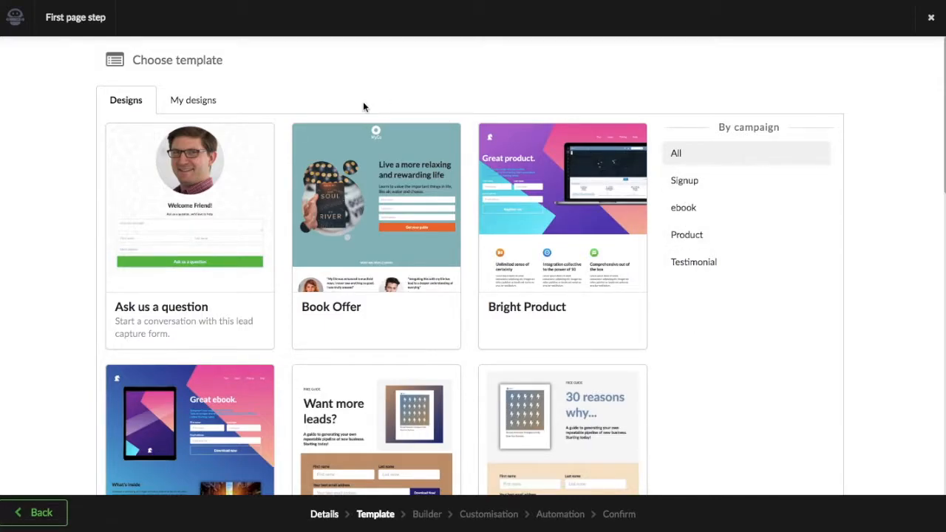
{"action": "left_click", "coordinate": [203, 106]}
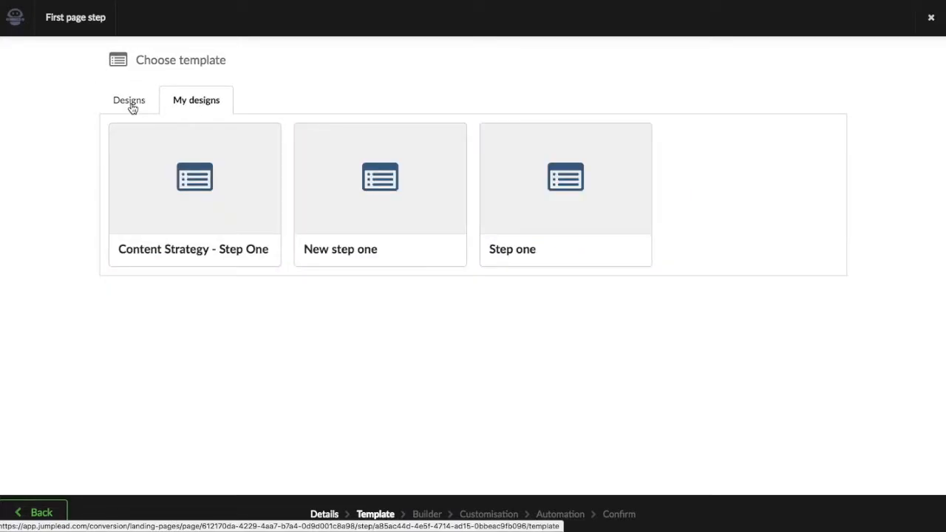
{"action": "left_click", "coordinate": [133, 108]}
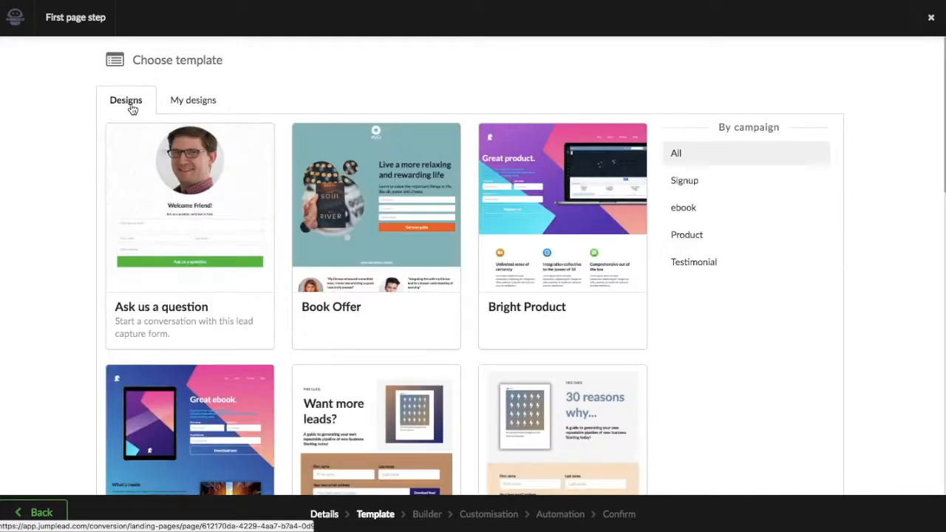
{"action": "left_click", "coordinate": [368, 226]}
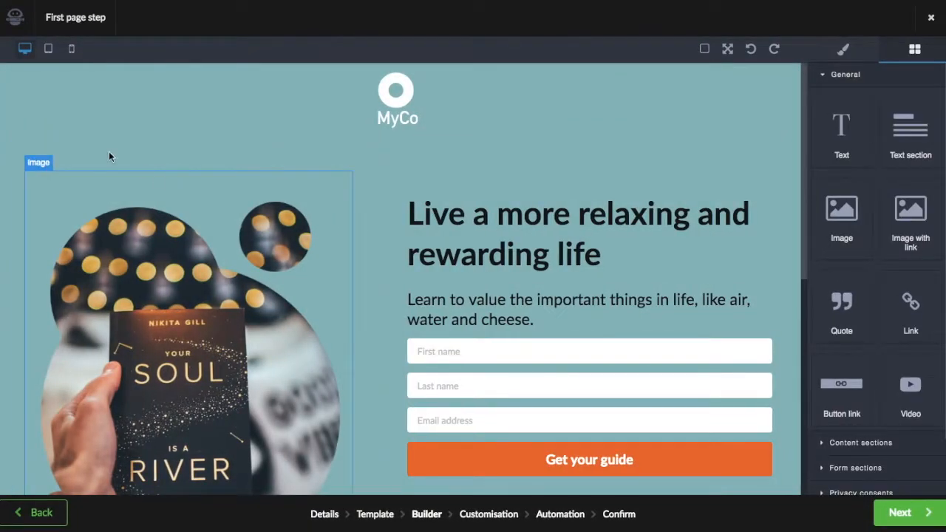
Preview the page layout at tablet and mobile sizes, and return to the desktop view
{"action": "left_click", "coordinate": [49, 48]}
{"action": "scroll", "coordinate": [272, 248], "scroll_direction": "down", "scroll_amount": 3}
{"action": "scroll", "coordinate": [272, 247], "scroll_direction": "up", "scroll_amount": 3}
{"action": "left_click", "coordinate": [72, 49]}
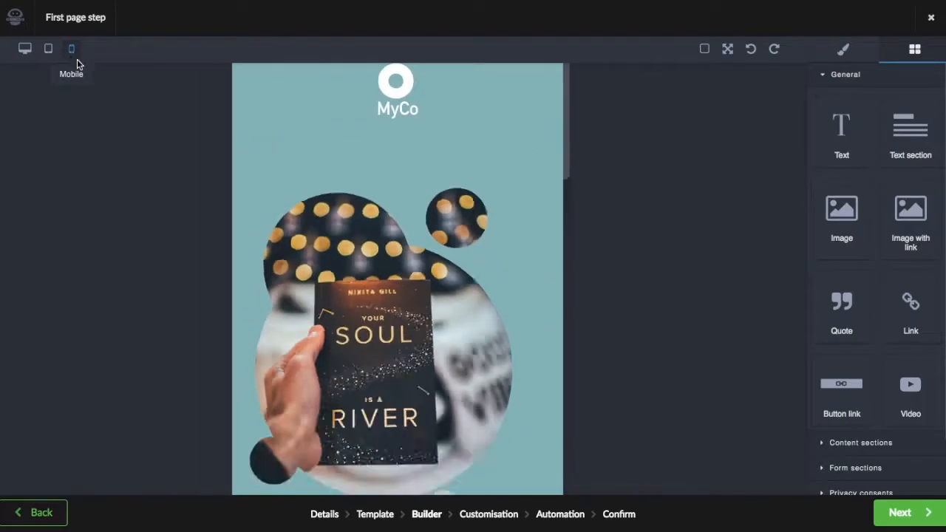
{"action": "left_click", "coordinate": [25, 49]}
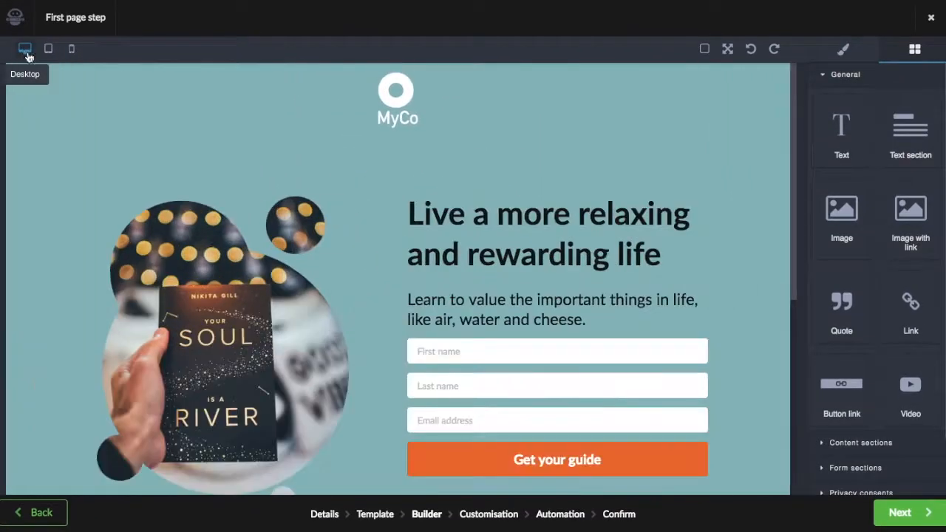
Show and hide the builder's gridlines, and try the full-screen view
{"action": "left_click", "coordinate": [706, 51]}
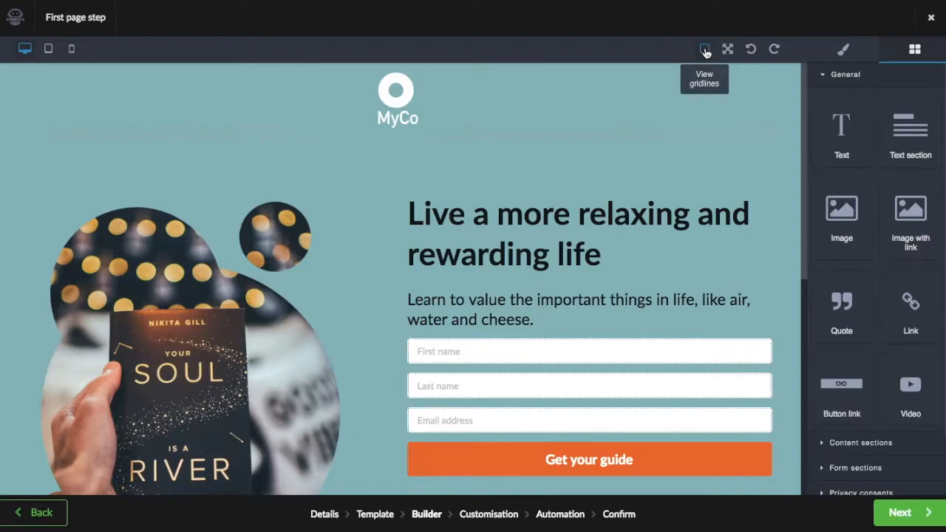
{"action": "left_click", "coordinate": [705, 51]}
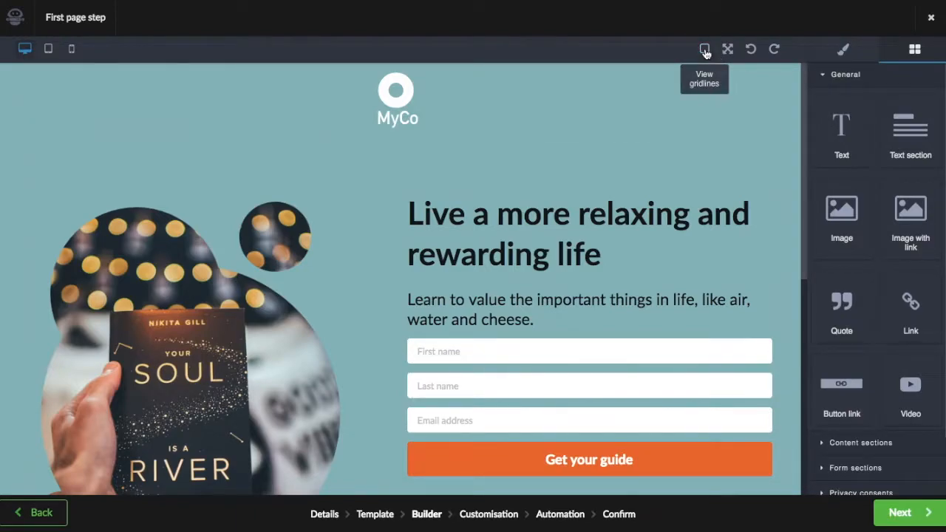
{"action": "left_click", "coordinate": [729, 49]}
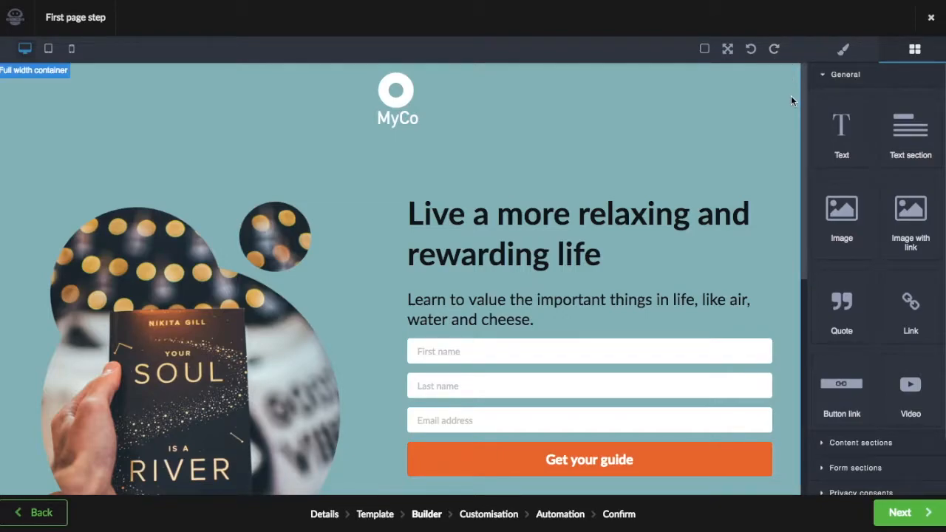
Inspect the style settings of the "Live a more relaxing and rewarding life" heading and the general content blocks
{"action": "left_click", "coordinate": [570, 244]}
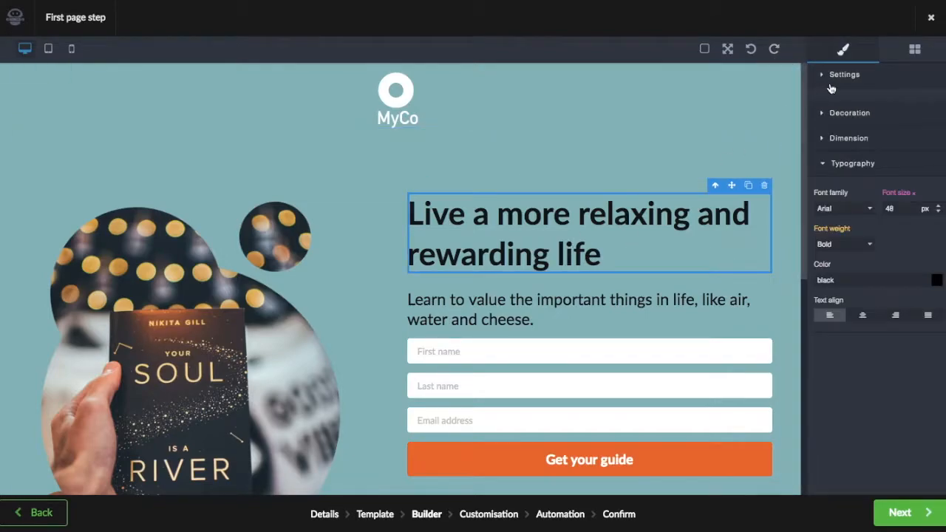
{"action": "left_click", "coordinate": [919, 50]}
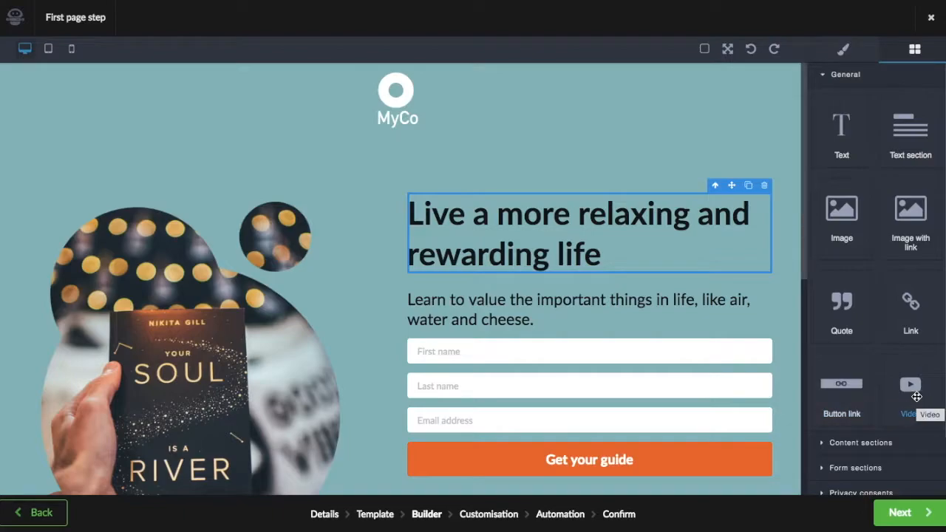
{"action": "left_click", "coordinate": [845, 76]}
Insert a "2 column right image" content section below the sign-up form, above "What are people saying"
{"action": "scroll", "coordinate": [593, 299], "scroll_direction": "down", "scroll_amount": 5}
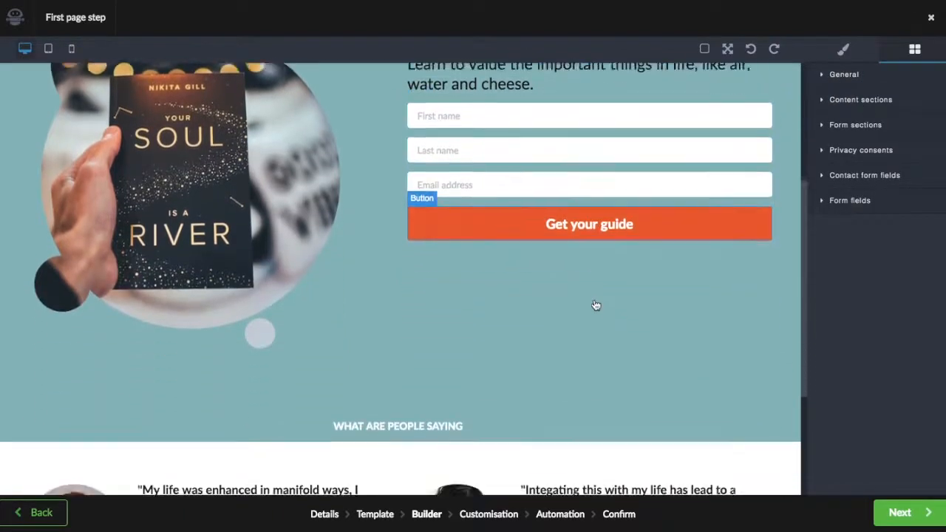
{"action": "left_click", "coordinate": [853, 101]}
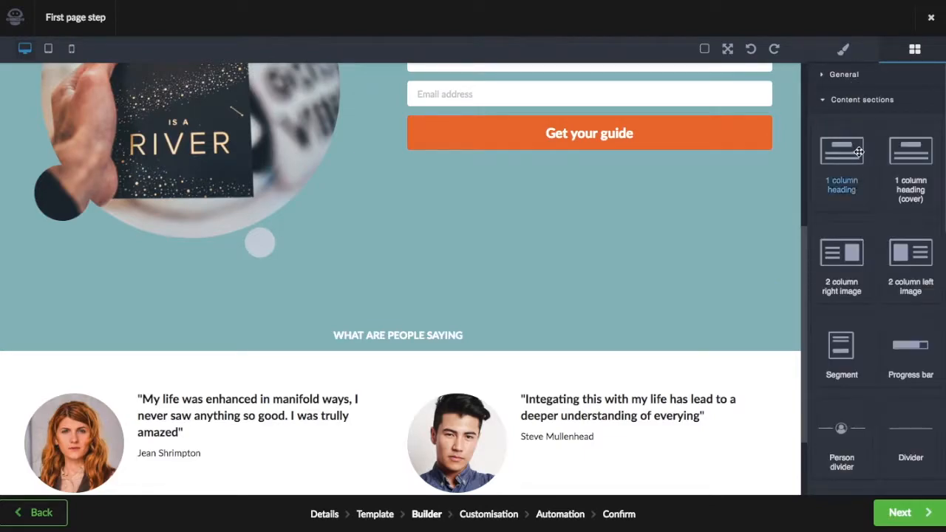
{"action": "left_click_drag", "start_coordinate": [850, 260], "coordinate": [475, 272]}
{"action": "scroll", "coordinate": [479, 268], "scroll_direction": "down", "scroll_amount": 5}
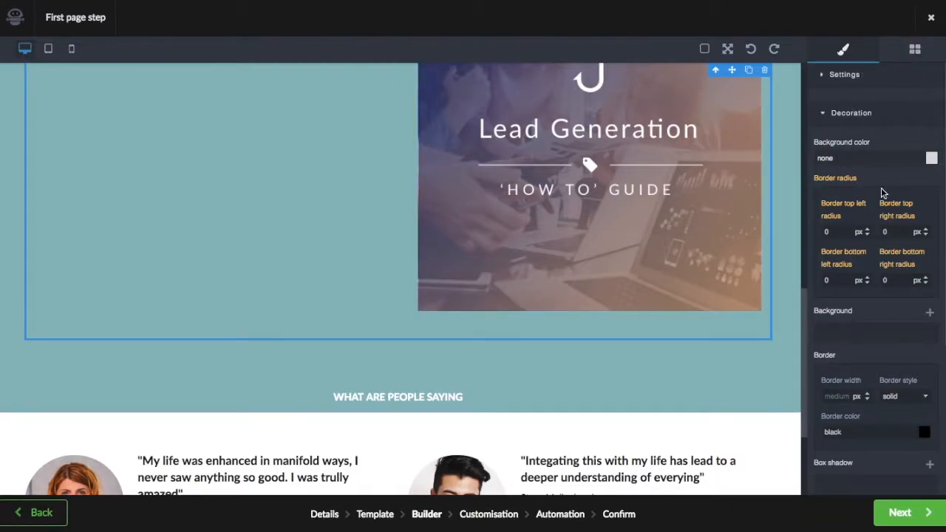
Add the "Product education" privacy consent checkbox to the sign-up form, between the Email address field and the "Get your guide" button
{"action": "left_click", "coordinate": [918, 54]}
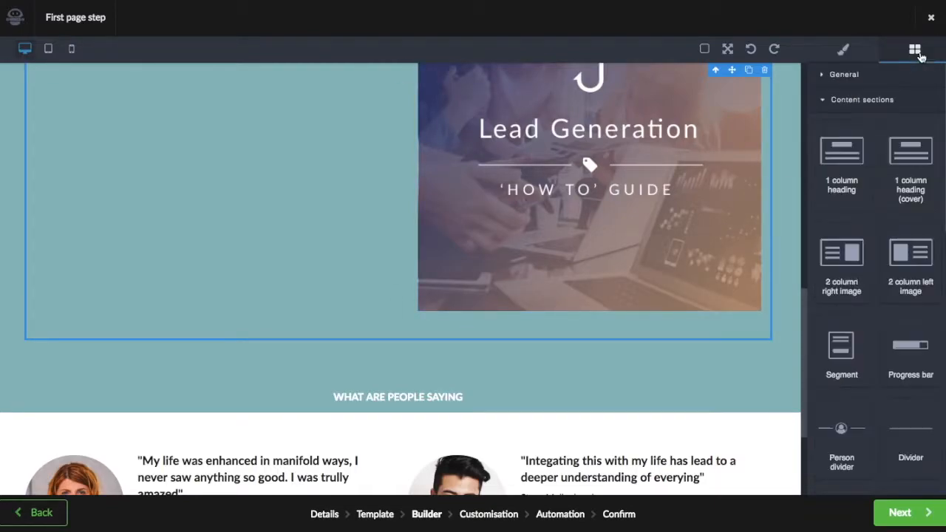
{"action": "left_click", "coordinate": [845, 103]}
{"action": "left_click", "coordinate": [856, 125]}
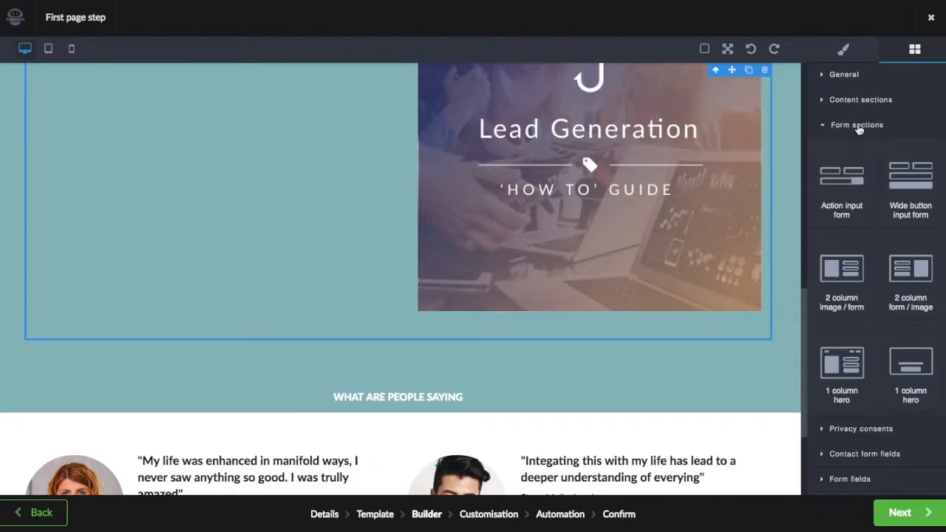
{"action": "left_click", "coordinate": [857, 127]}
{"action": "left_click", "coordinate": [851, 152]}
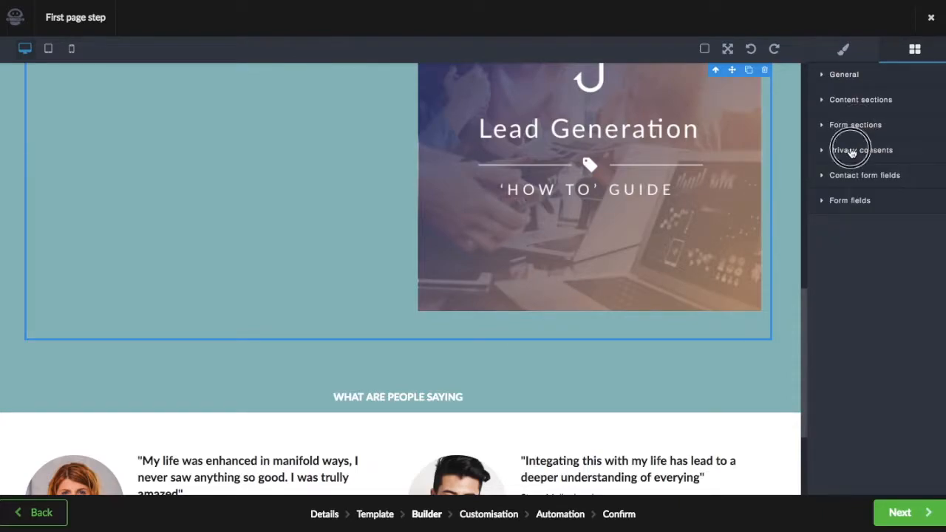
{"action": "scroll", "coordinate": [628, 298], "scroll_direction": "down", "scroll_amount": 2}
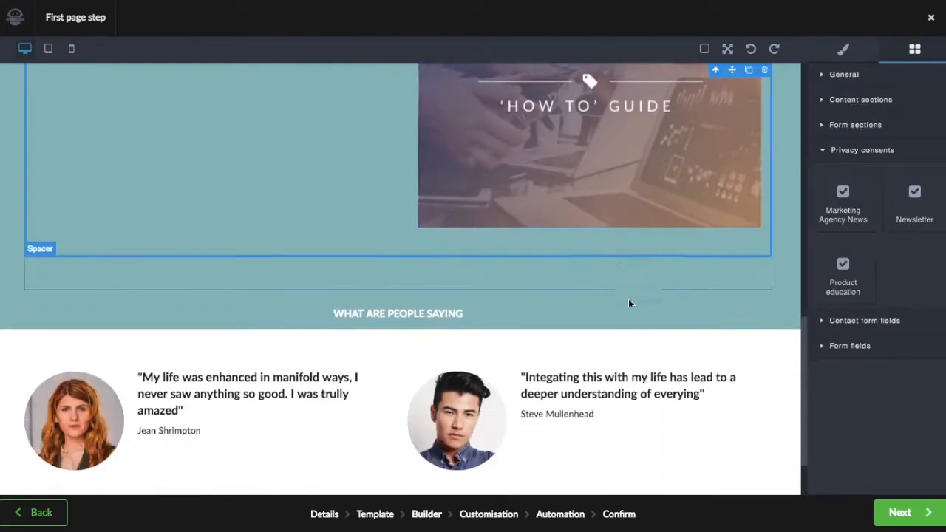
{"action": "scroll", "coordinate": [630, 299], "scroll_direction": "up", "scroll_amount": 8}
{"action": "scroll", "coordinate": [630, 298], "scroll_direction": "up", "scroll_amount": 1}
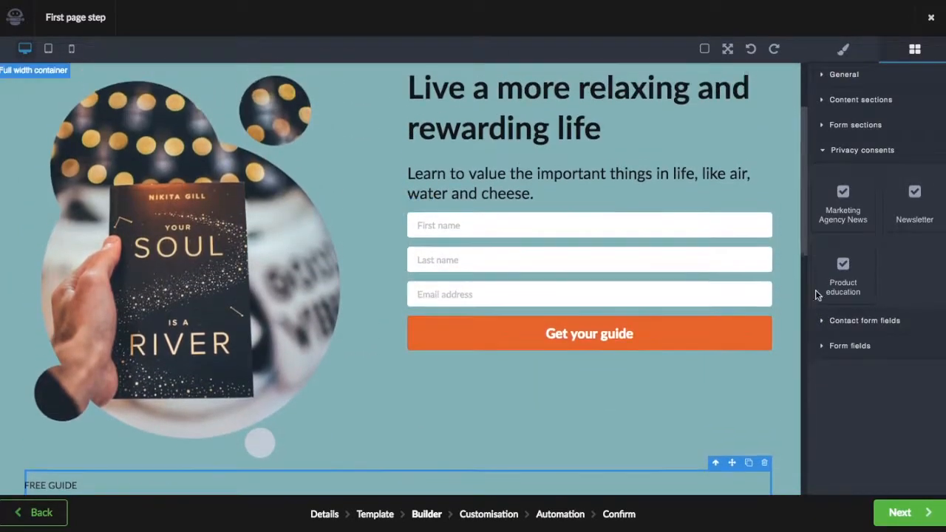
{"action": "left_click_drag", "start_coordinate": [843, 274], "coordinate": [641, 313]}
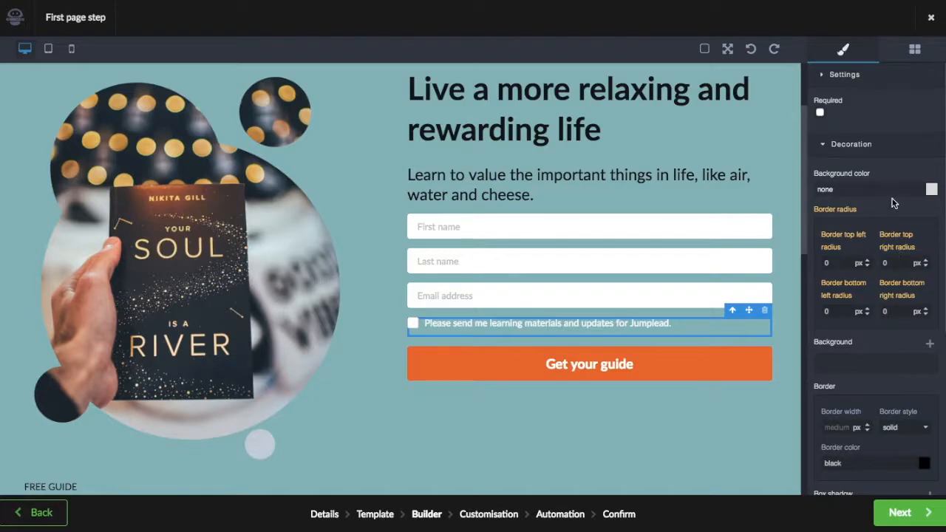
Add a Company contact field to the sign-up form, between the Last name and Email address fields
{"action": "left_click", "coordinate": [924, 52]}
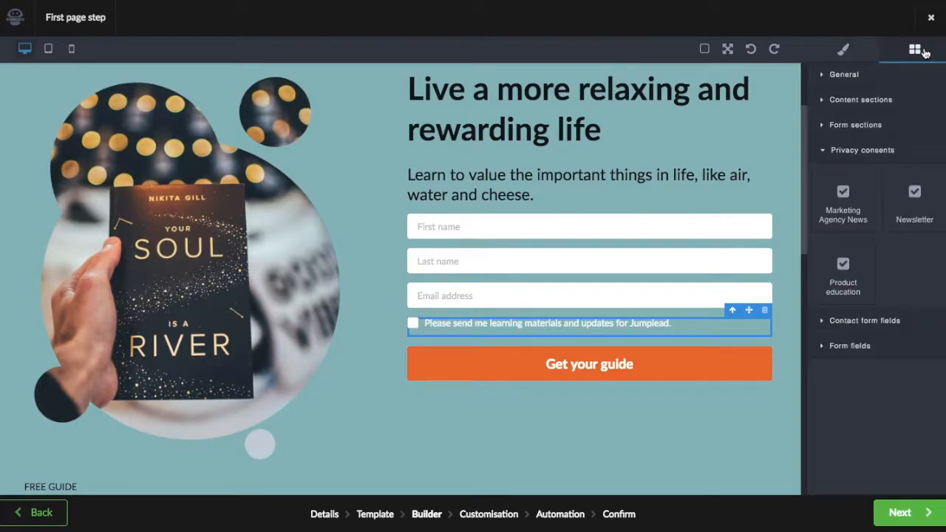
{"action": "left_click", "coordinate": [860, 152]}
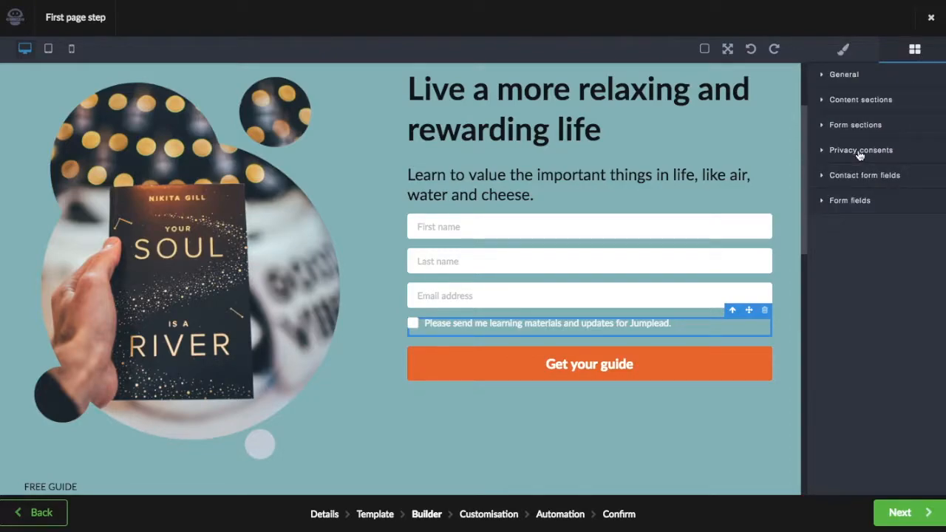
{"action": "left_click", "coordinate": [859, 176]}
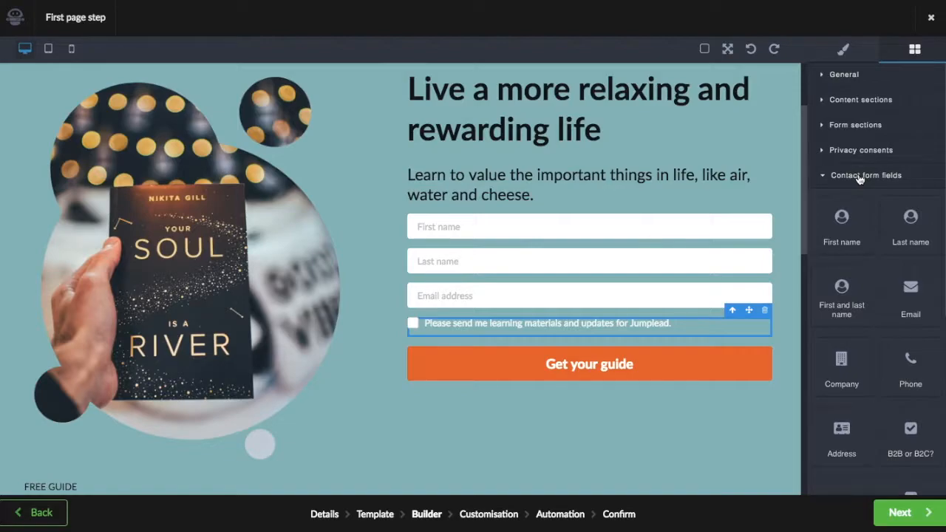
{"action": "scroll", "coordinate": [861, 244], "scroll_direction": "down", "scroll_amount": 1}
{"action": "left_click_drag", "start_coordinate": [842, 340], "coordinate": [635, 302]}
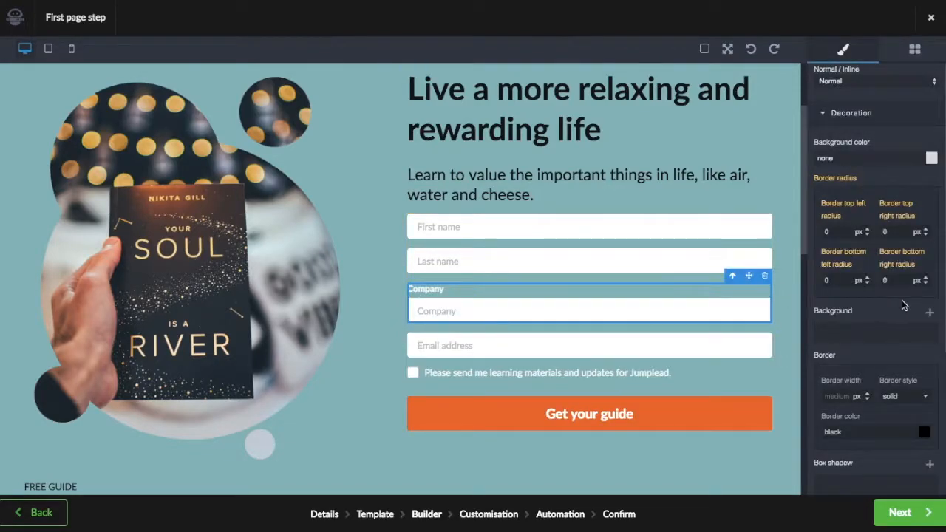
Look through the general form field blocks available for the sign-up form
{"action": "left_click", "coordinate": [914, 52]}
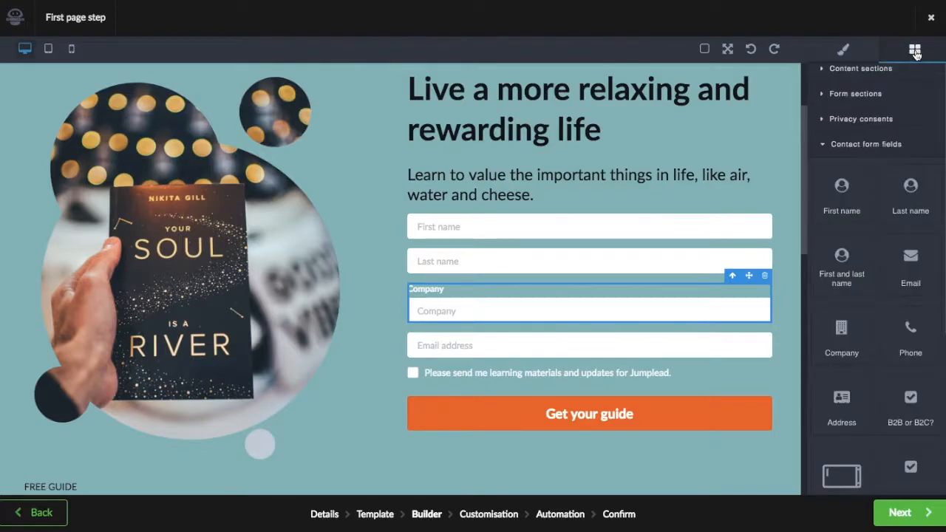
{"action": "left_click", "coordinate": [857, 145]}
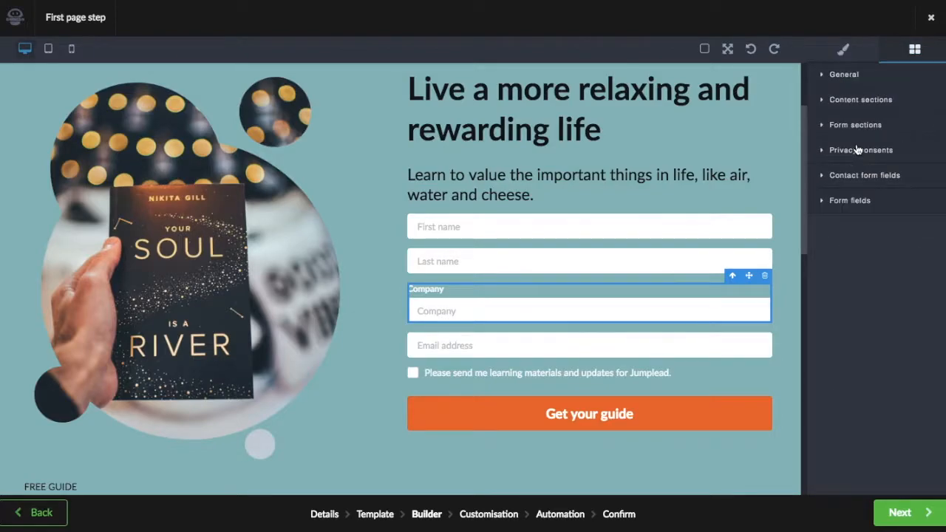
{"action": "left_click", "coordinate": [849, 201]}
{"action": "scroll", "coordinate": [860, 306], "scroll_direction": "down", "scroll_amount": 3}
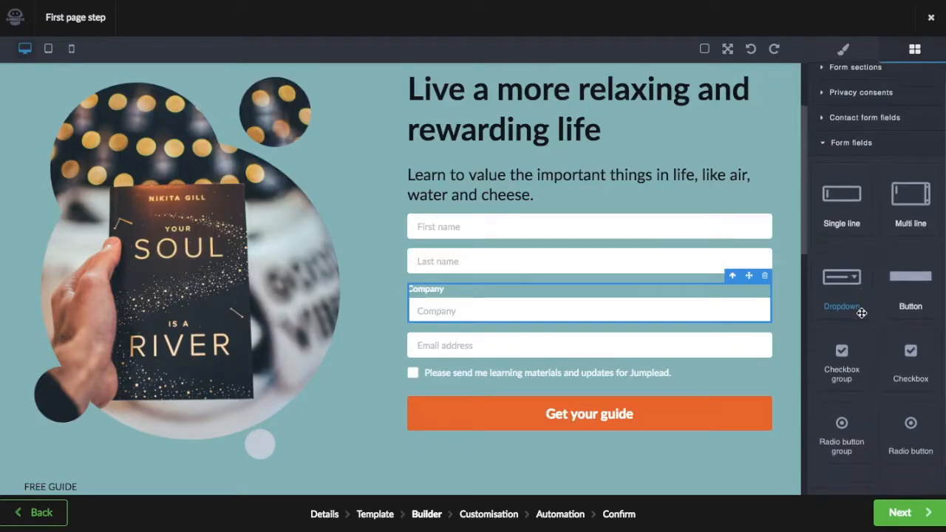
Inspect the book image's style settings, including its typography, dimension and decoration options
{"action": "left_click", "coordinate": [159, 268]}
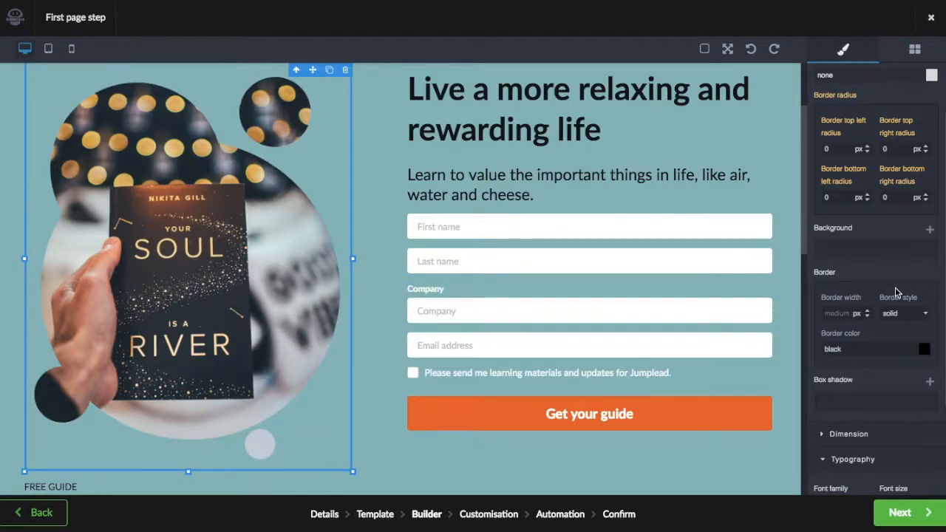
{"action": "scroll", "coordinate": [890, 291], "scroll_direction": "down", "scroll_amount": 4}
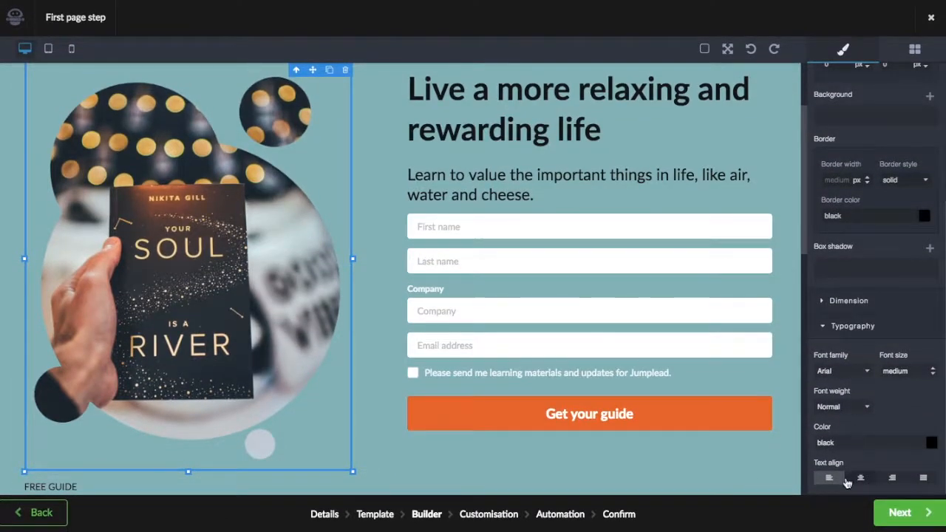
{"action": "left_click", "coordinate": [849, 302]}
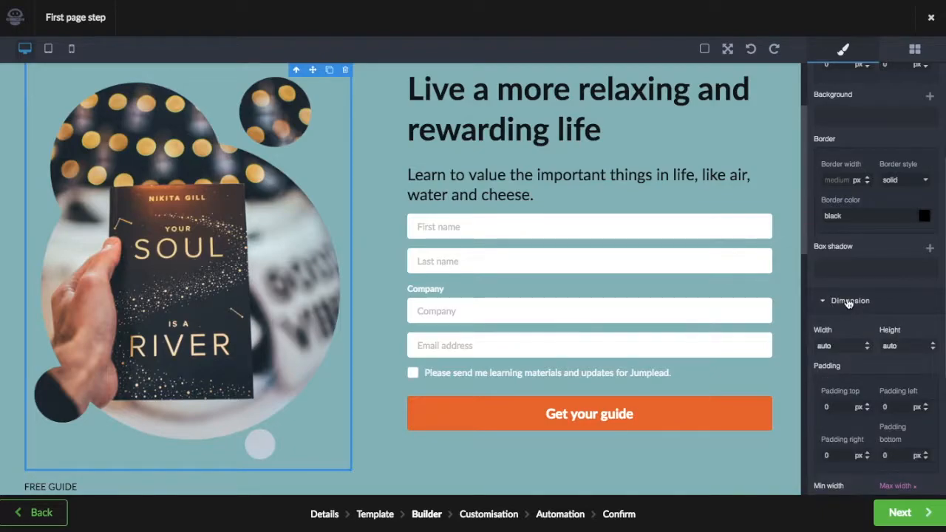
{"action": "scroll", "coordinate": [863, 262], "scroll_direction": "up", "scroll_amount": 1}
{"action": "scroll", "coordinate": [863, 263], "scroll_direction": "up", "scroll_amount": 6}
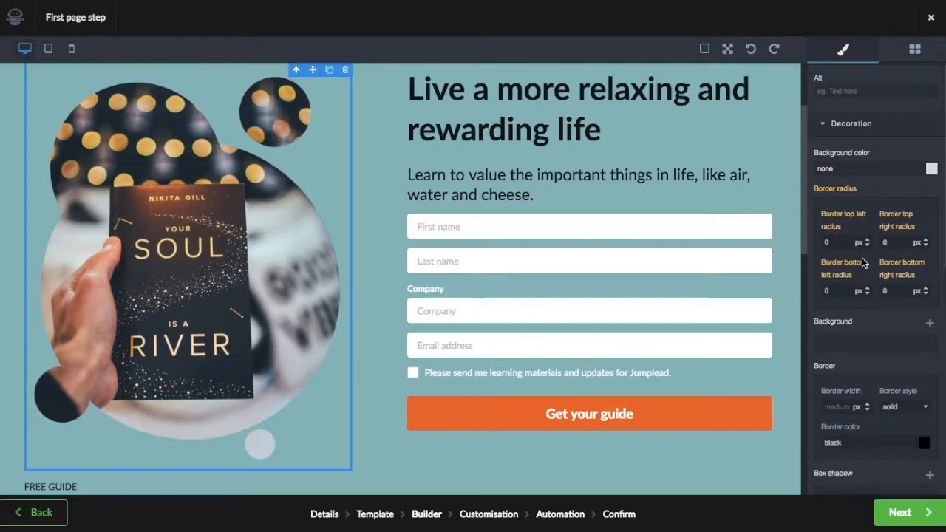
Browse the landing page assets for the book image, check the upload option, and close the file manager without replacing the image
{"action": "left_click", "coordinate": [168, 246]}
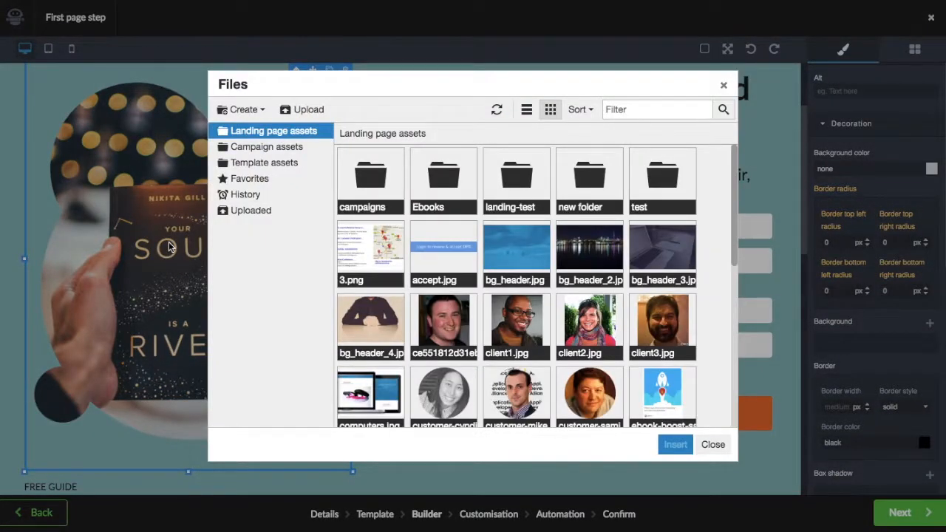
{"action": "scroll", "coordinate": [477, 294], "scroll_direction": "down", "scroll_amount": 5}
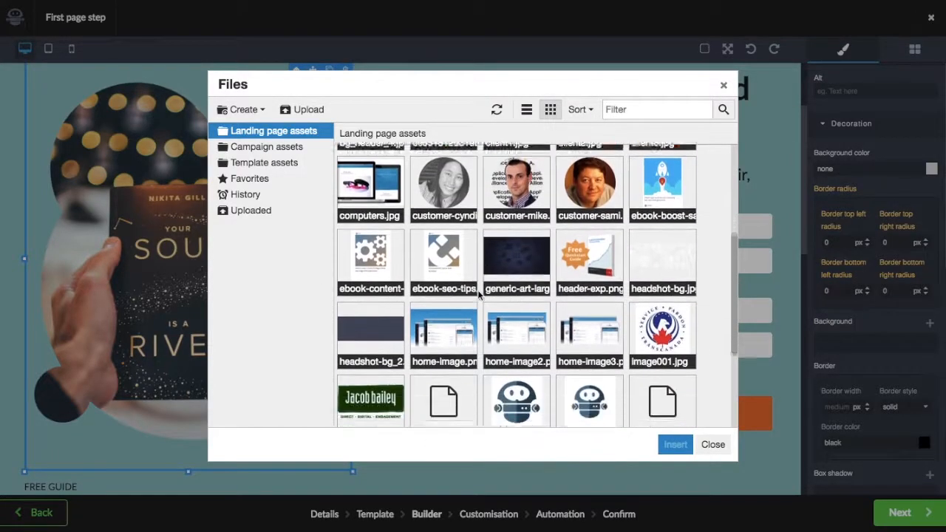
{"action": "scroll", "coordinate": [478, 295], "scroll_direction": "up", "scroll_amount": 5}
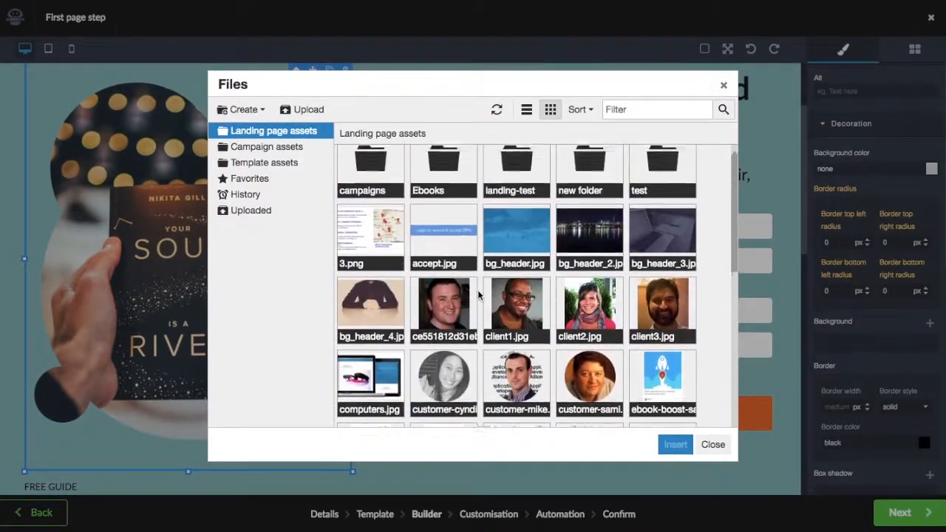
{"action": "left_click", "coordinate": [311, 111]}
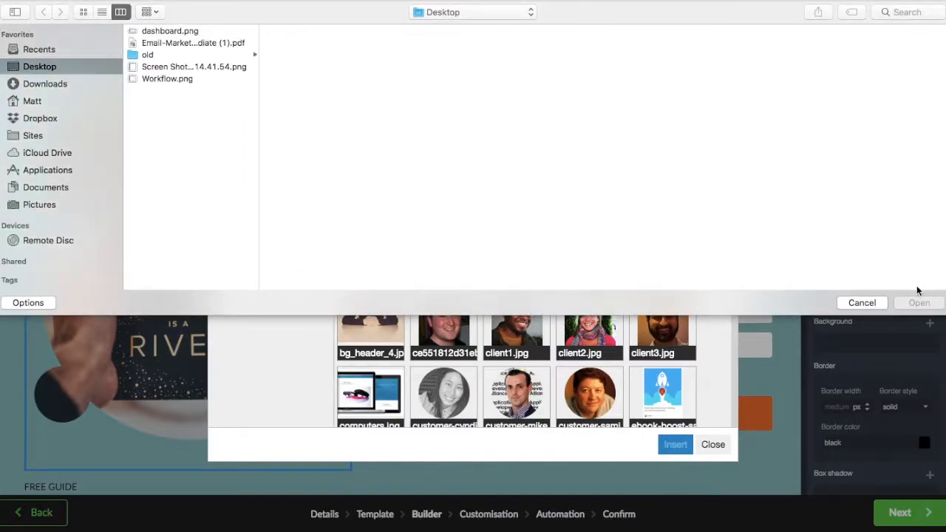
{"action": "left_click", "coordinate": [860, 303]}
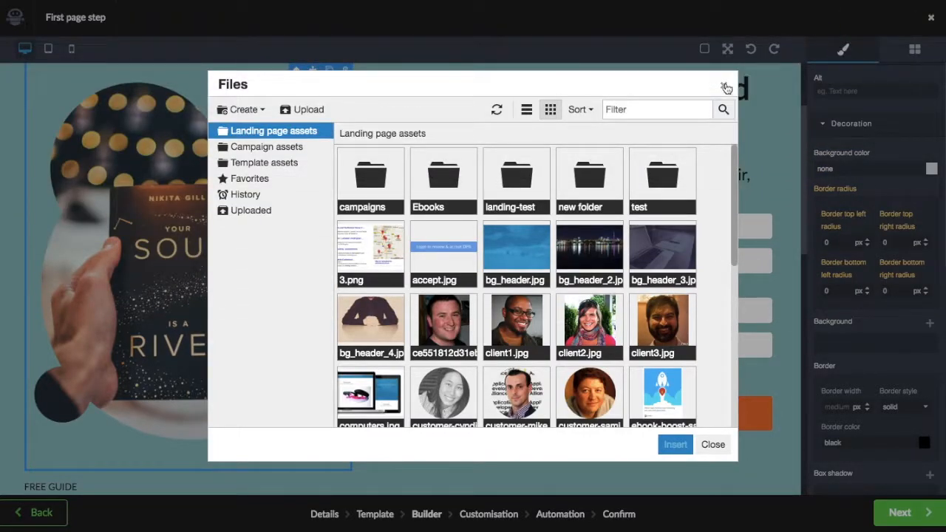
{"action": "left_click", "coordinate": [725, 87]}
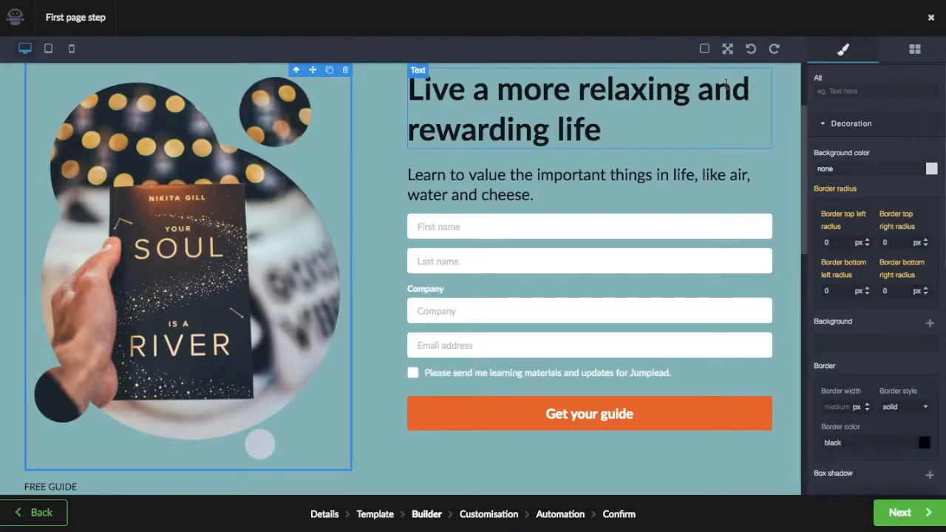
Italicise the word "cheese" in the text below the main heading
{"action": "triple_click", "coordinate": [513, 186]}
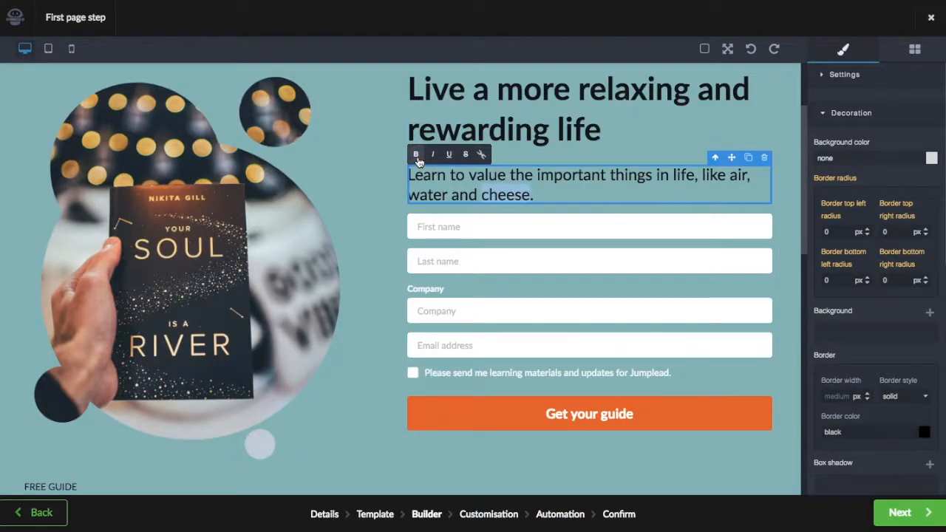
{"action": "left_click", "coordinate": [431, 155]}
{"action": "left_click", "coordinate": [564, 180]}
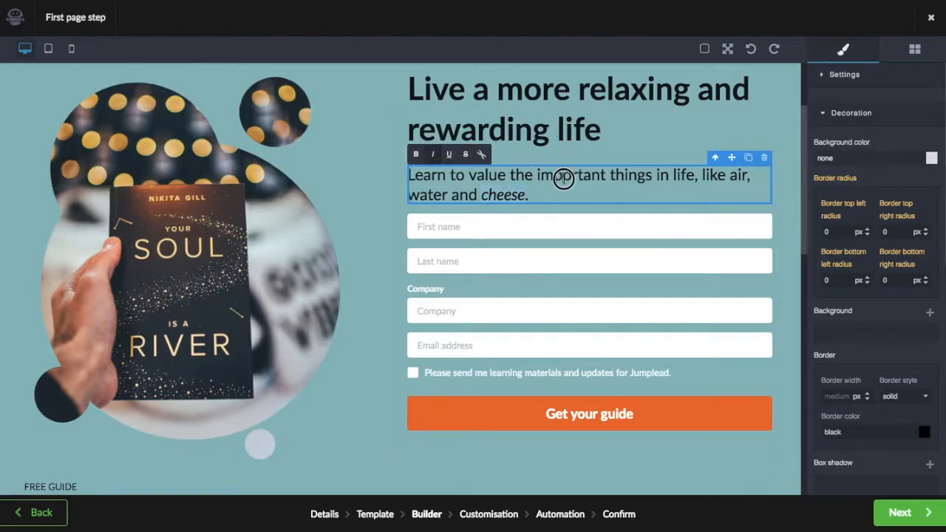
Set the colour of the "Get your guide" button to Green
{"action": "left_click", "coordinate": [610, 415]}
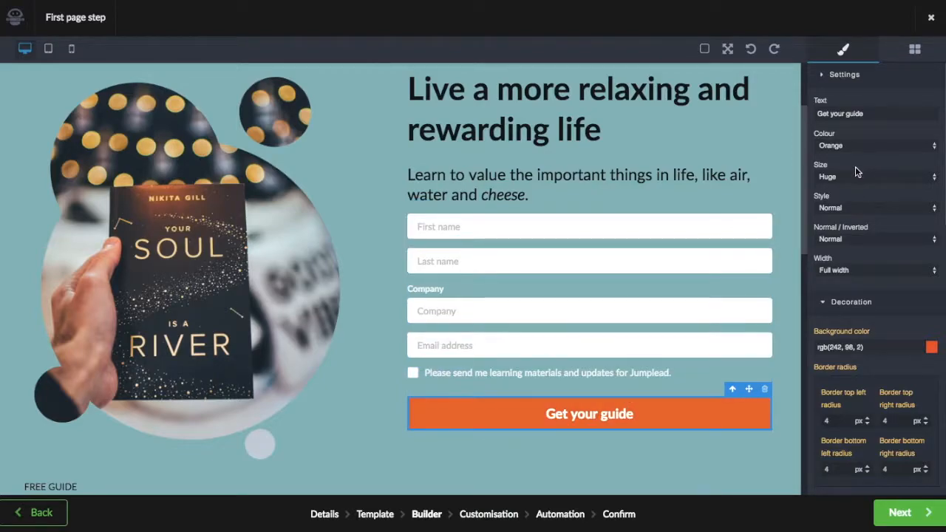
{"action": "left_click", "coordinate": [862, 146]}
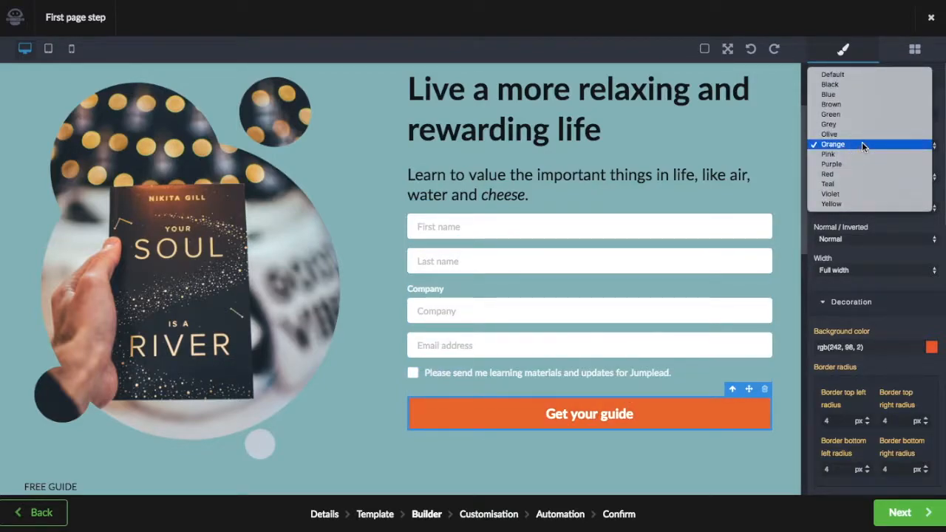
{"action": "left_click", "coordinate": [867, 115]}
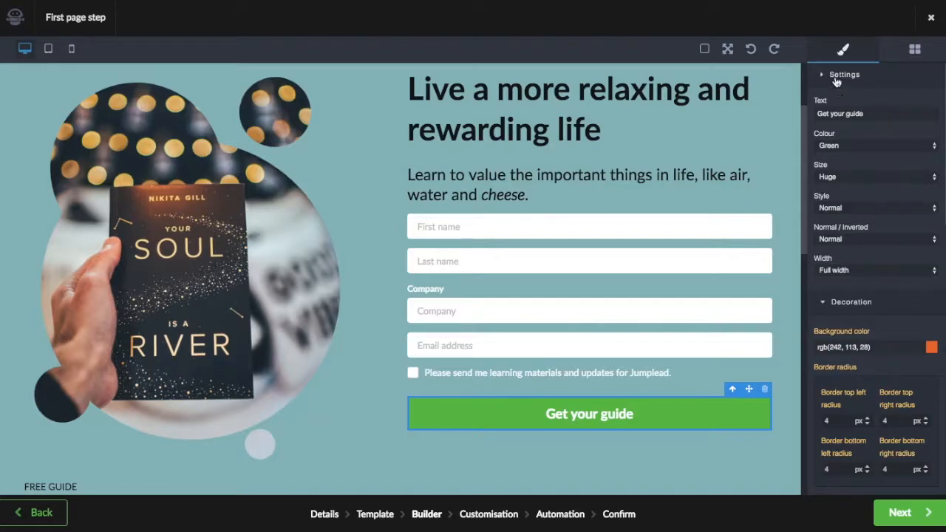
Inspect the settings of the Last name field and return to the form field blocks
{"action": "left_click", "coordinate": [478, 259]}
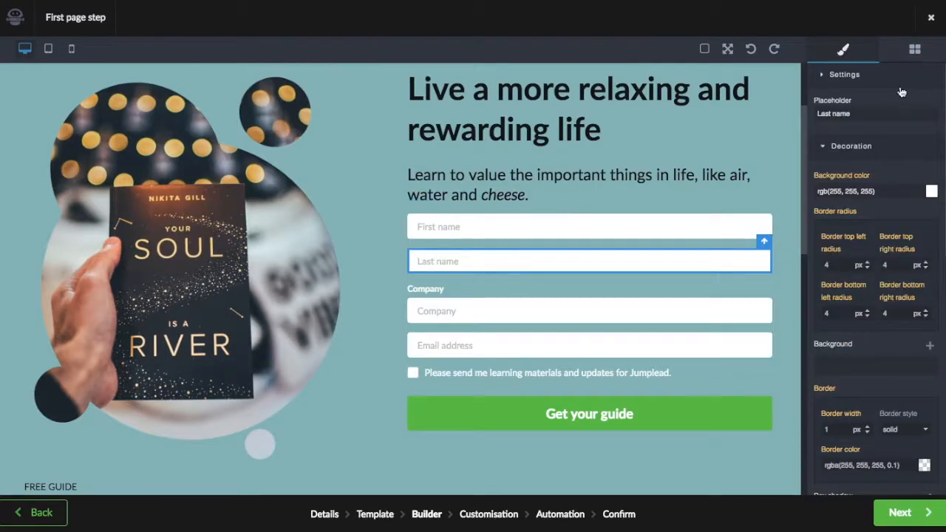
{"action": "left_click", "coordinate": [915, 49]}
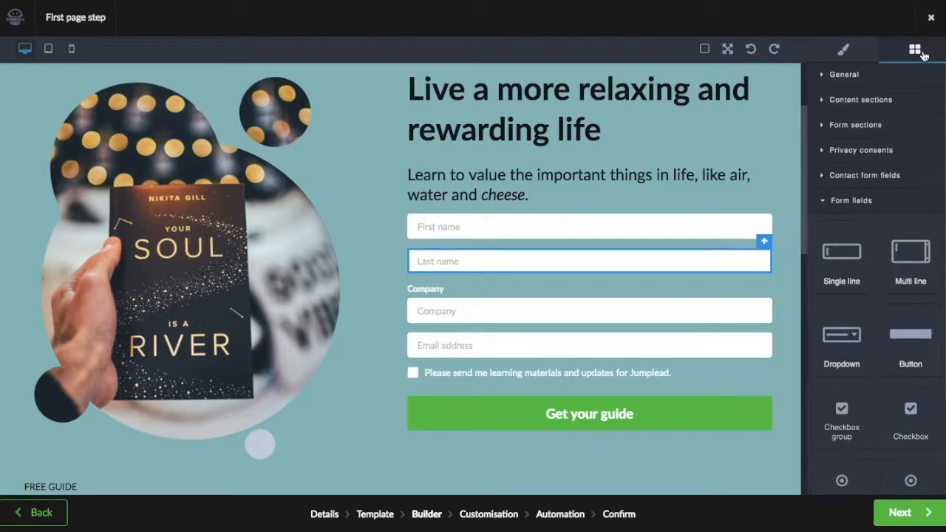
Finish the builder stage and continue past Customisation to Automation, leaving the head tag empty
{"action": "left_click", "coordinate": [901, 513]}
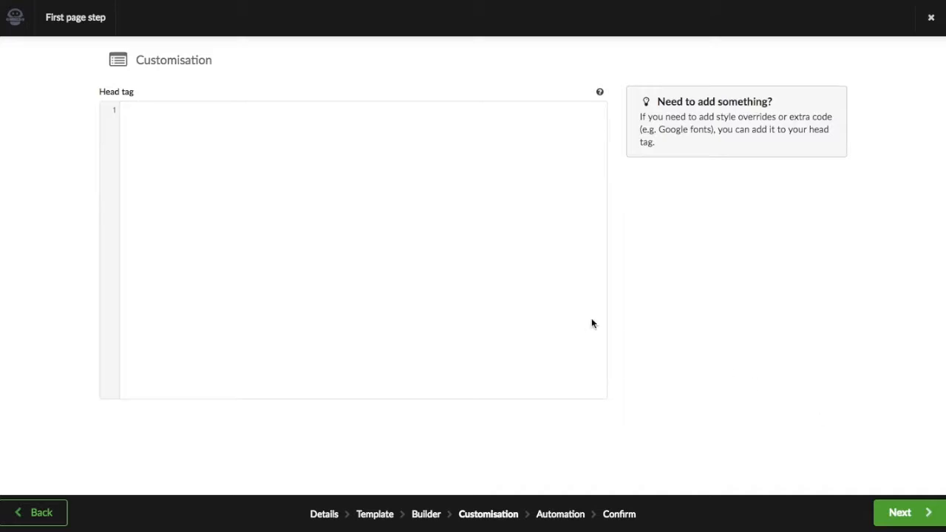
{"action": "left_click", "coordinate": [142, 134]}
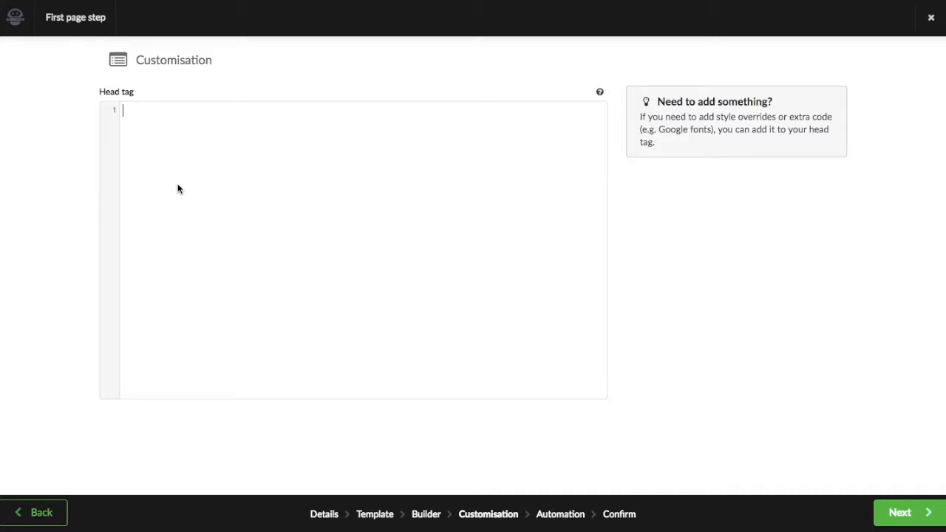
{"action": "left_click", "coordinate": [896, 511]}
Name the automation "Notify" and enter "Me" as its description
{"action": "left_click", "coordinate": [161, 108]}
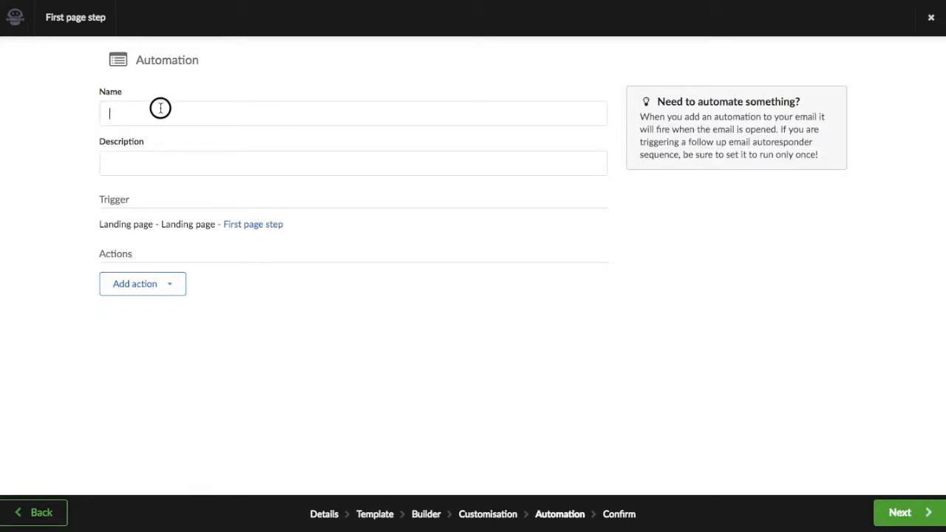
{"action": "type", "text": "Notify"}
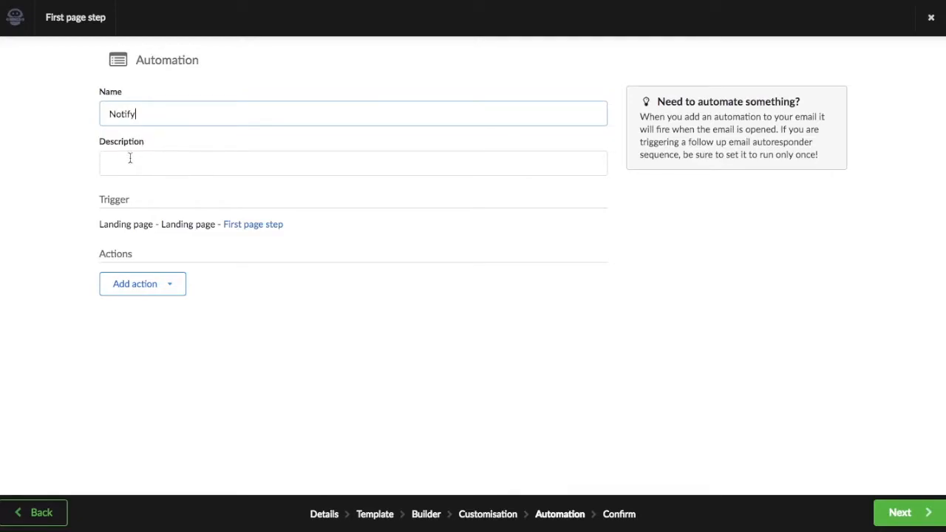
{"action": "left_click", "coordinate": [127, 163]}
{"action": "type", "text": "Me"}
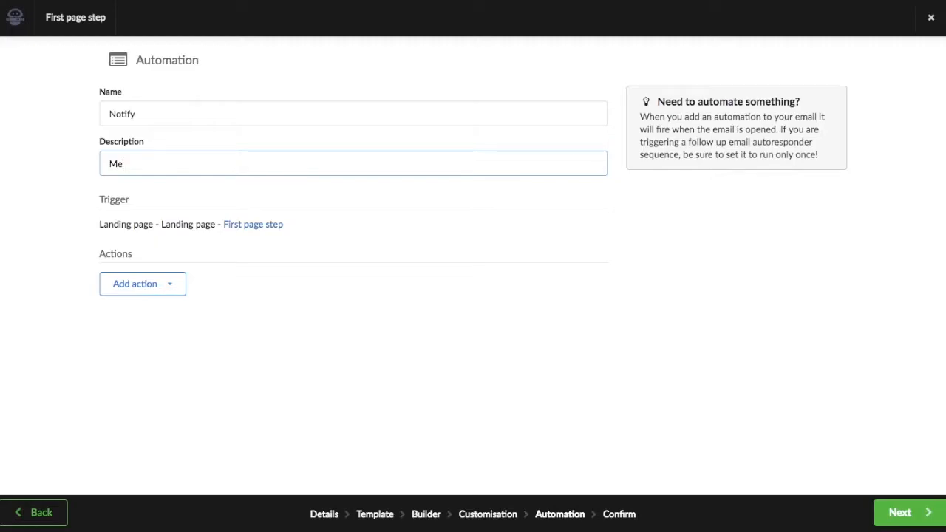
Add an Issue notification action to the automation and select the user who receives it
{"action": "left_click", "coordinate": [170, 285]}
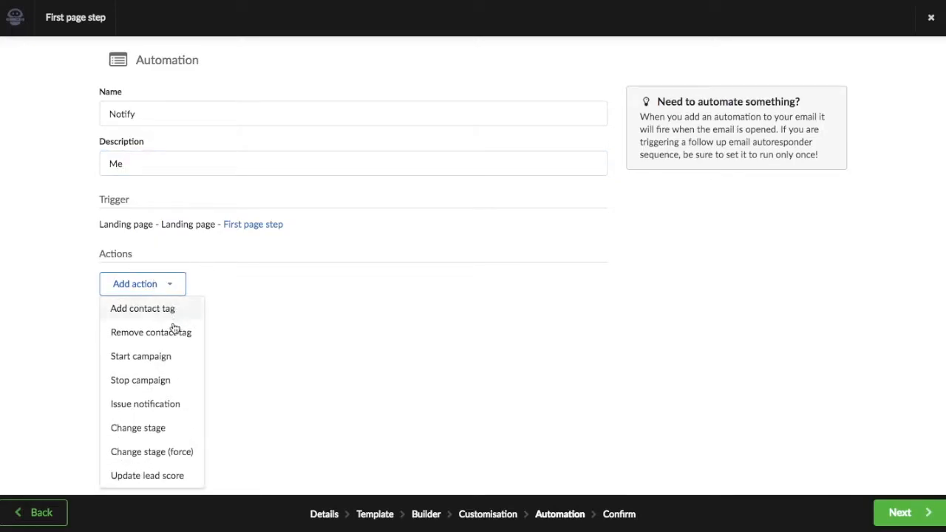
{"action": "left_click", "coordinate": [161, 404]}
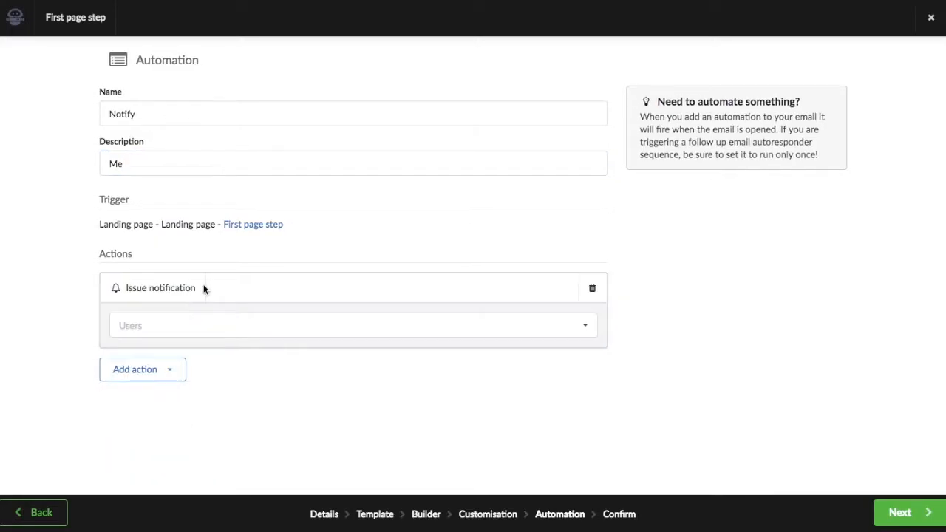
{"action": "left_click", "coordinate": [190, 323]}
{"action": "scroll", "coordinate": [184, 362], "scroll_direction": "down", "scroll_amount": 3}
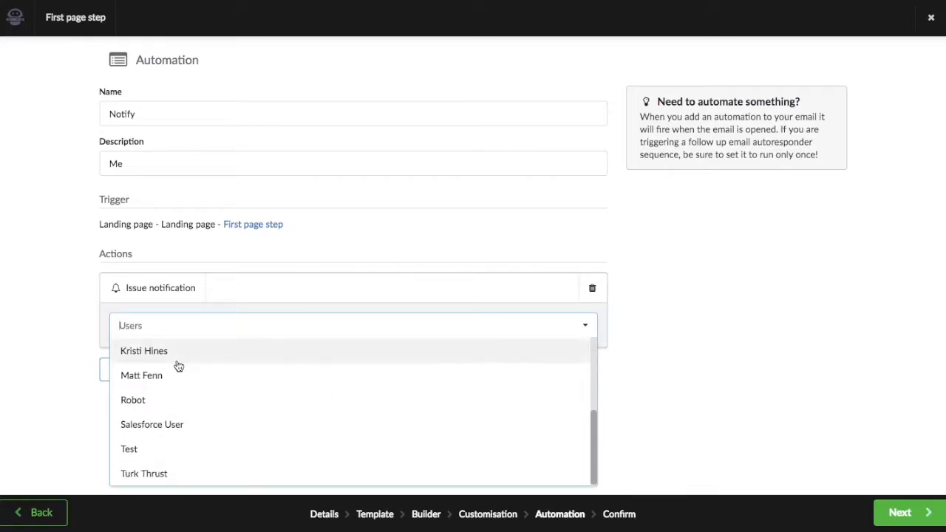
{"action": "left_click", "coordinate": [165, 381]}
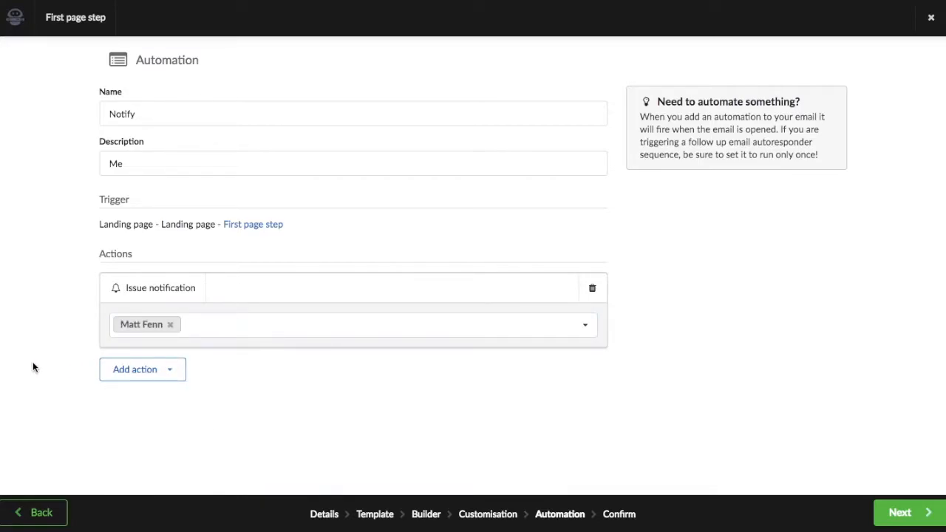
Continue to the Confirm stage, review the full page preview and save the landing page step
{"action": "left_click", "coordinate": [902, 513]}
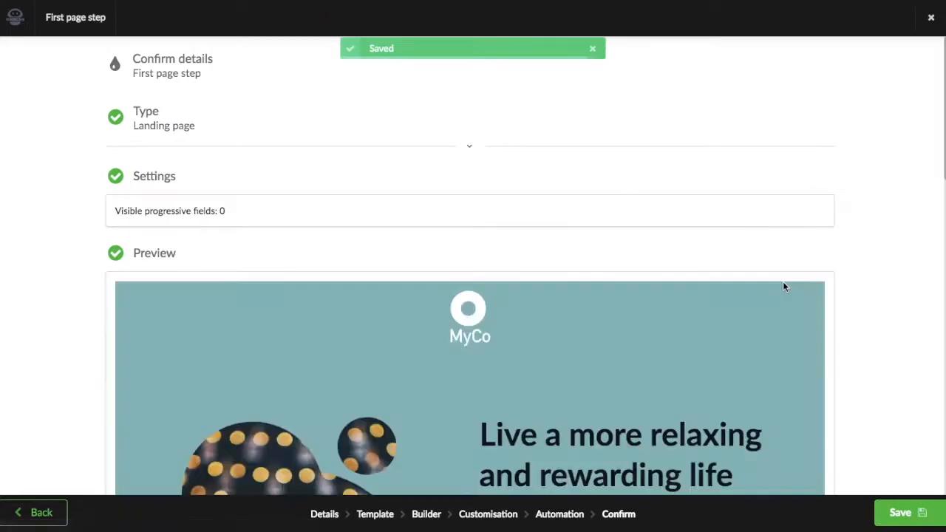
{"action": "scroll", "coordinate": [776, 284], "scroll_direction": "down", "scroll_amount": 3}
{"action": "scroll", "coordinate": [752, 288], "scroll_direction": "down", "scroll_amount": 10}
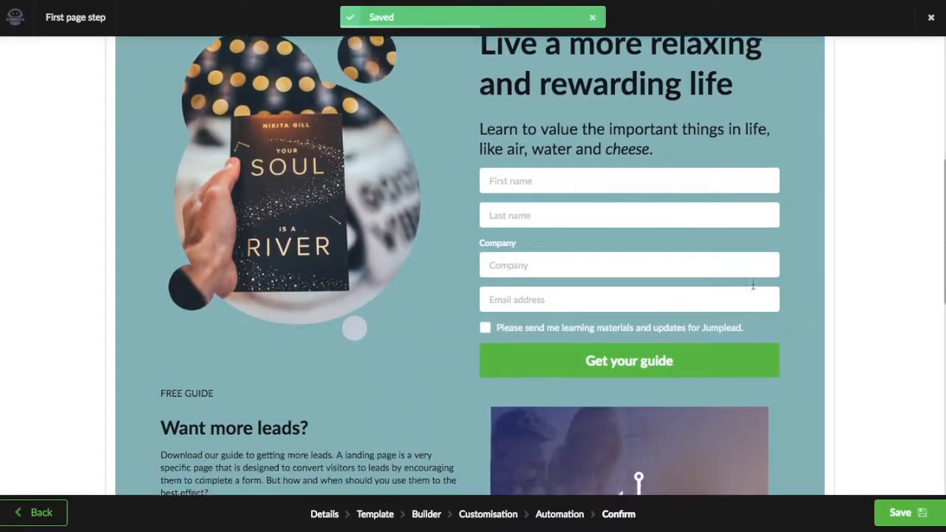
{"action": "scroll", "coordinate": [753, 288], "scroll_direction": "down", "scroll_amount": 3}
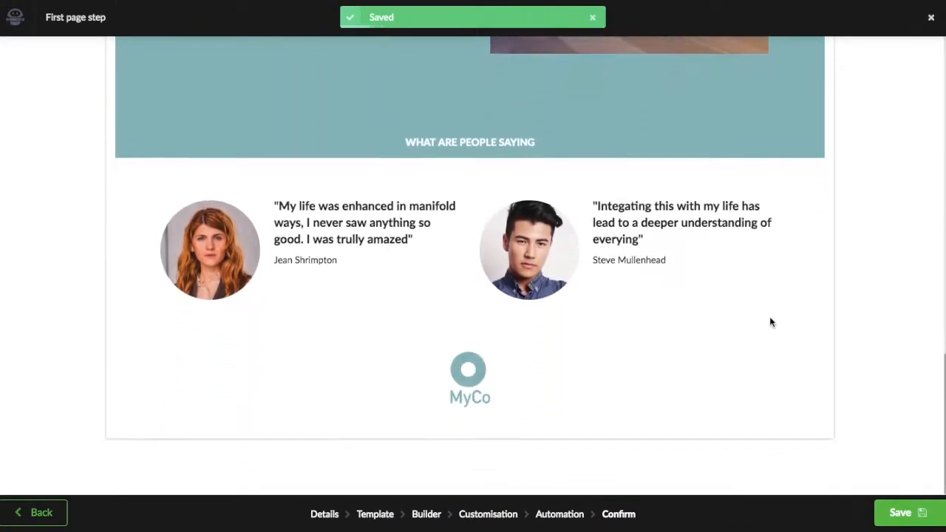
{"action": "left_click", "coordinate": [905, 513]}
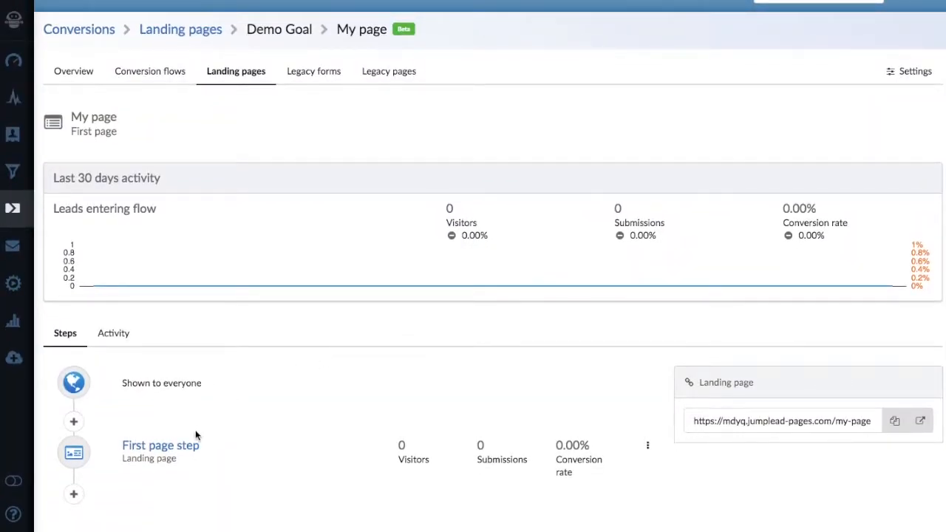
{"action": "left_click", "coordinate": [73, 496]}
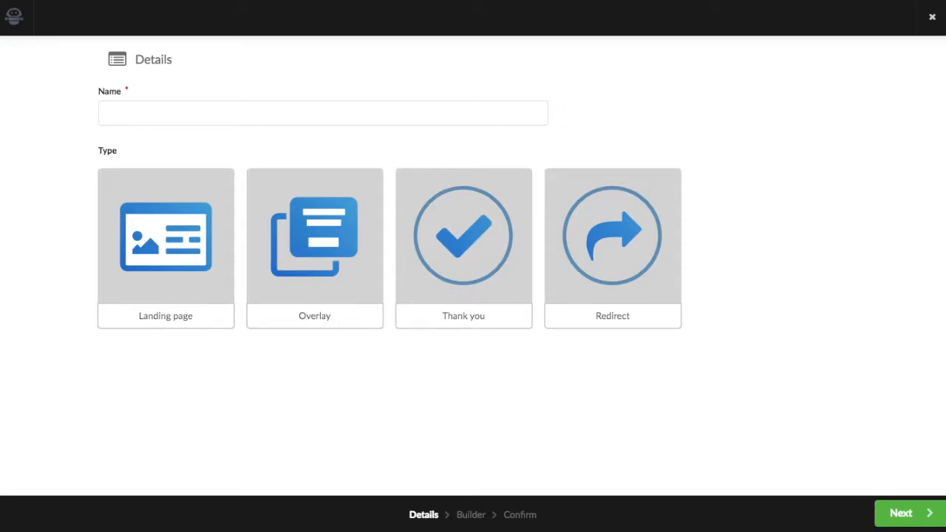
{"action": "left_click", "coordinate": [933, 20]}
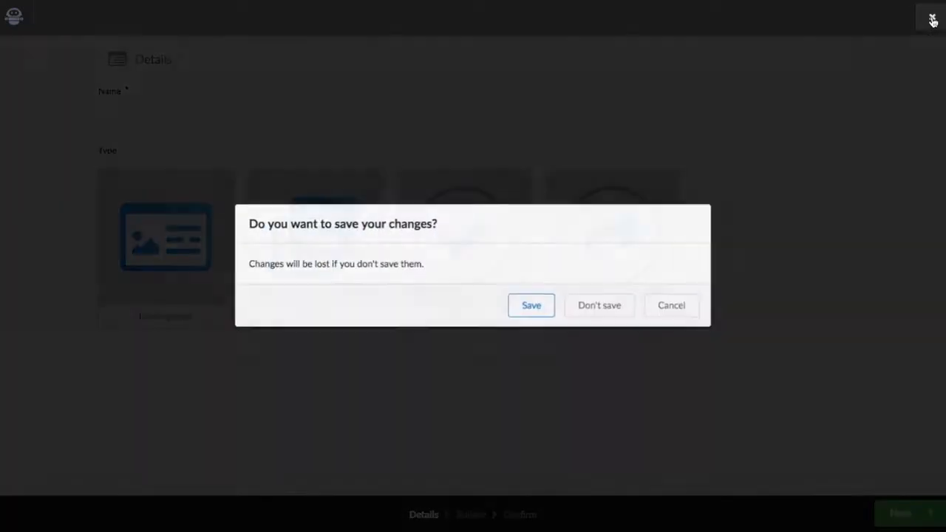
{"action": "left_click", "coordinate": [612, 311]}
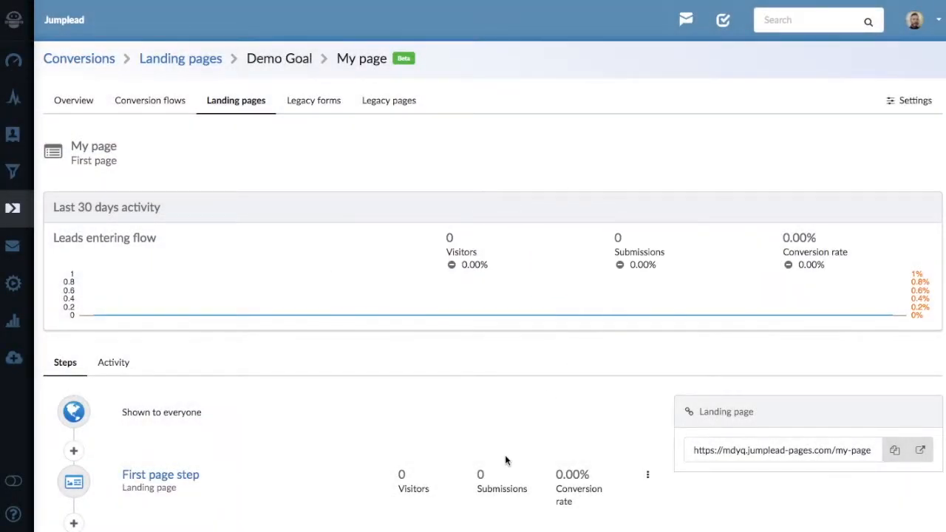
Inspect the additional actions available for First page step without applying any
{"action": "scroll", "coordinate": [507, 459], "scroll_direction": "down", "scroll_amount": 1}
{"action": "left_click", "coordinate": [648, 447]}
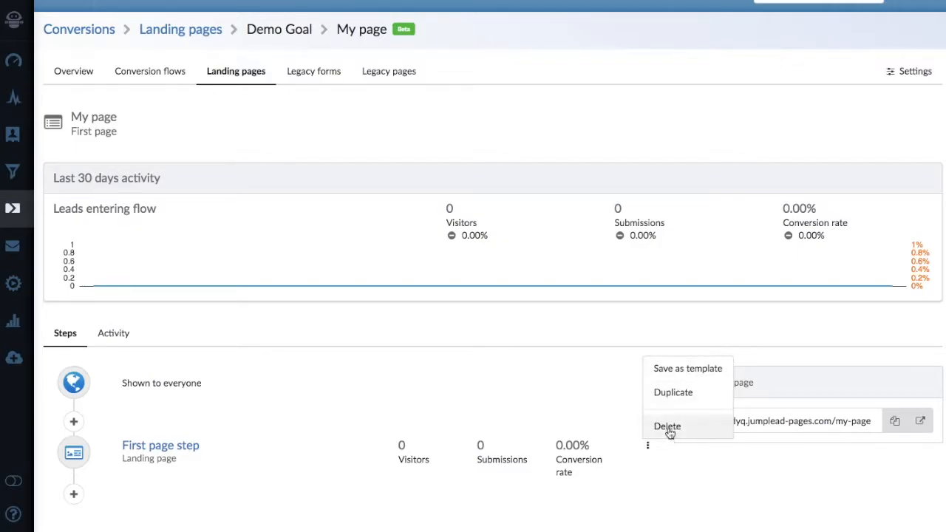
{"action": "left_click", "coordinate": [660, 499]}
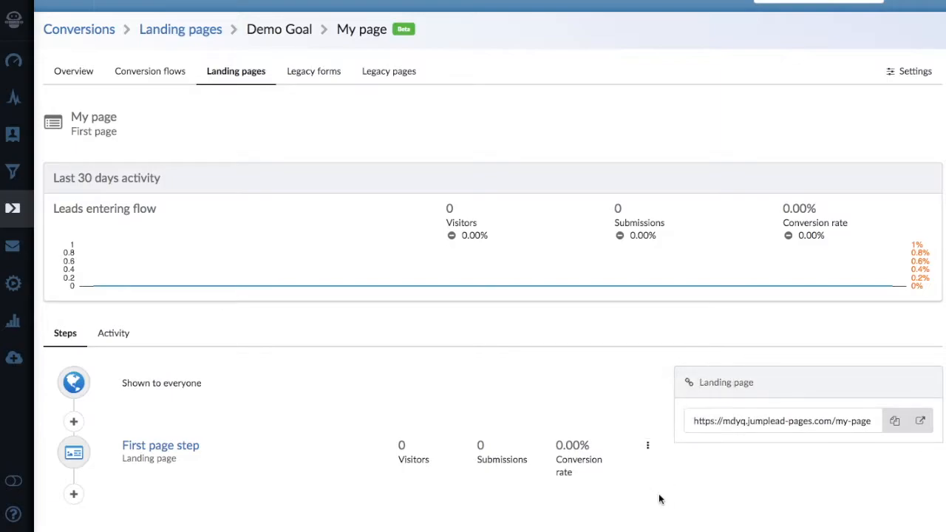
Compare the Landing page, Overlay, Thank you and Redirect types for a new follow-on step, and discard it without saving
{"action": "left_click", "coordinate": [75, 497]}
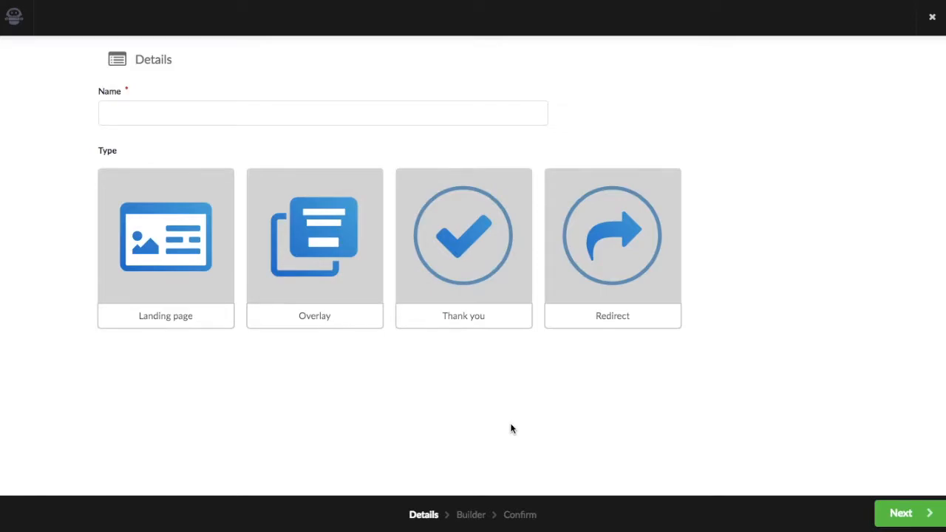
{"action": "left_click", "coordinate": [160, 255]}
{"action": "left_click", "coordinate": [284, 262]}
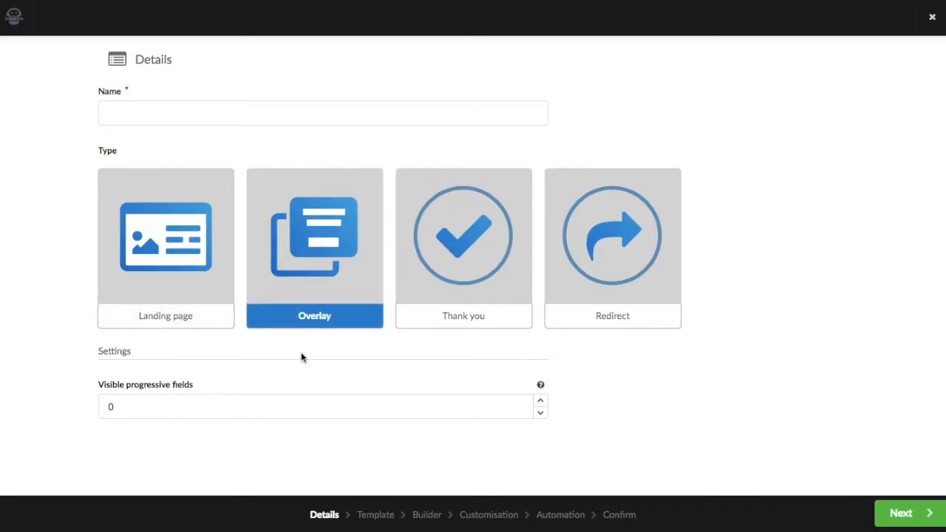
{"action": "left_click", "coordinate": [473, 259]}
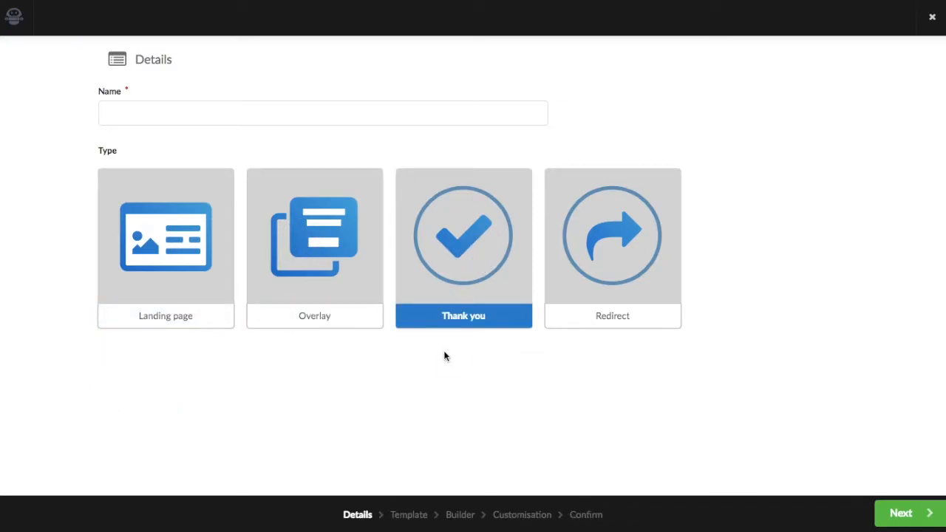
{"action": "left_click", "coordinate": [629, 241]}
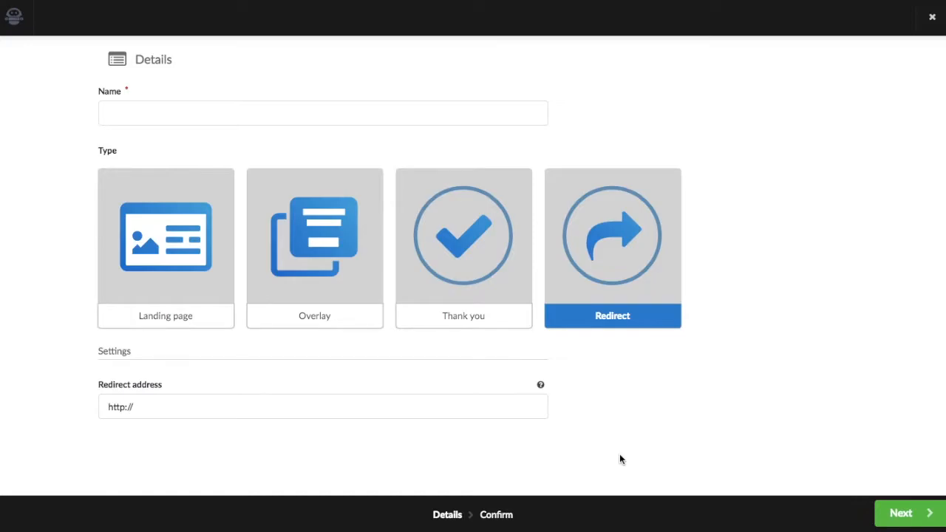
{"action": "left_click", "coordinate": [932, 16]}
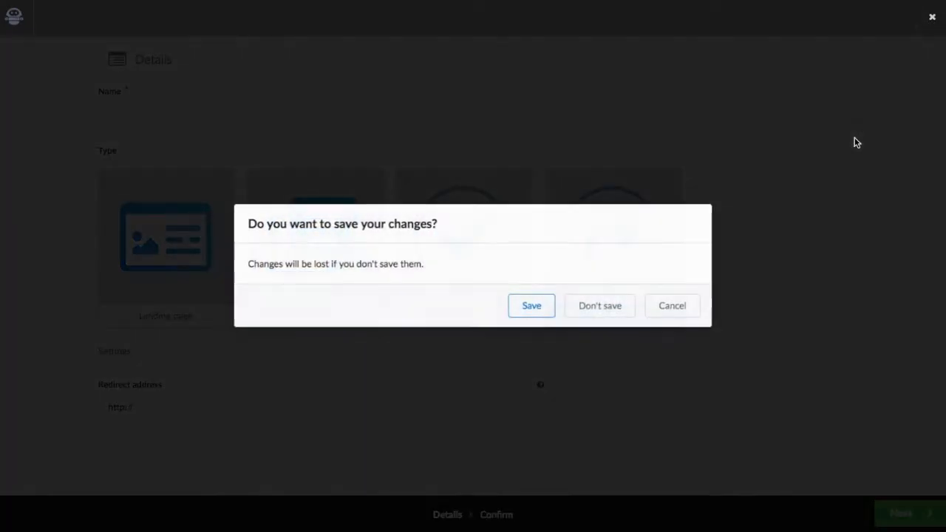
{"action": "left_click", "coordinate": [600, 305]}
Open the live version of the landing page from its public link
{"action": "scroll", "coordinate": [869, 432], "scroll_direction": "down", "scroll_amount": 1}
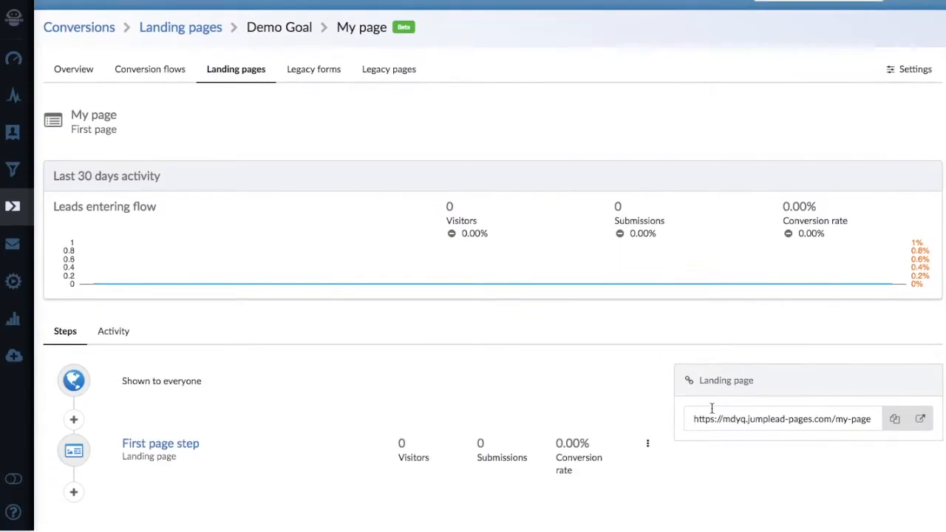
{"action": "left_click", "coordinate": [921, 421]}
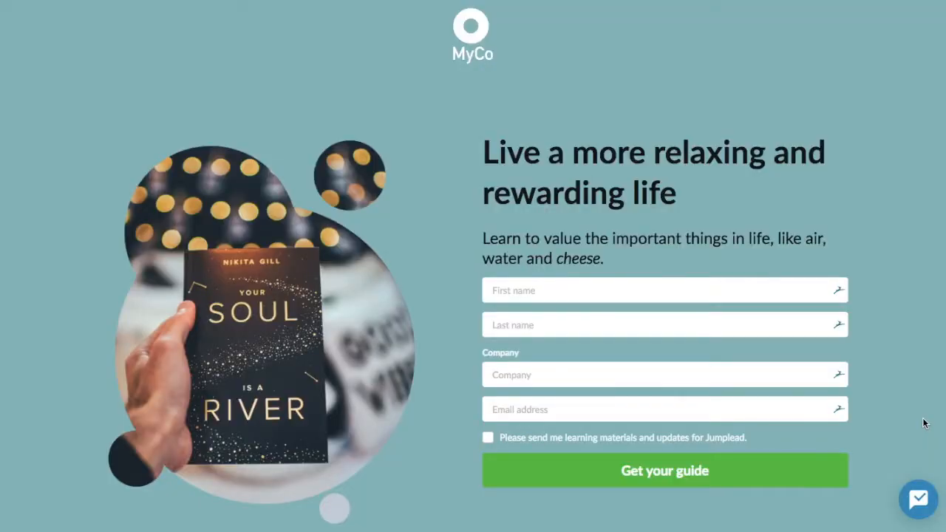